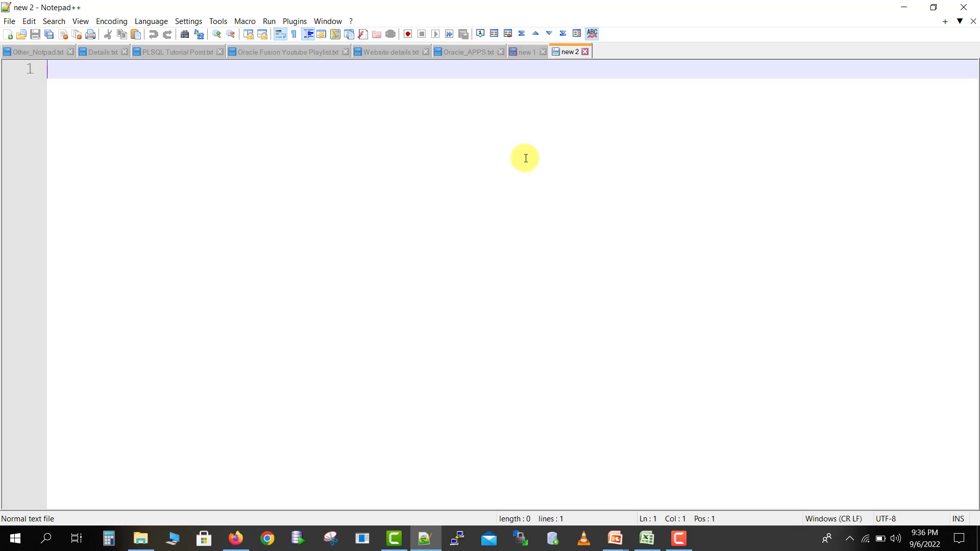
- Enter the header line LookupType|Meaning|Description|ModuleType|ModuleKey|ReferenceGroupName and start the second line with the lookup type COUNTRY
type("LookupType|Meaning|Description|ModuleType|ModuleKey|ReferenceGroupName")
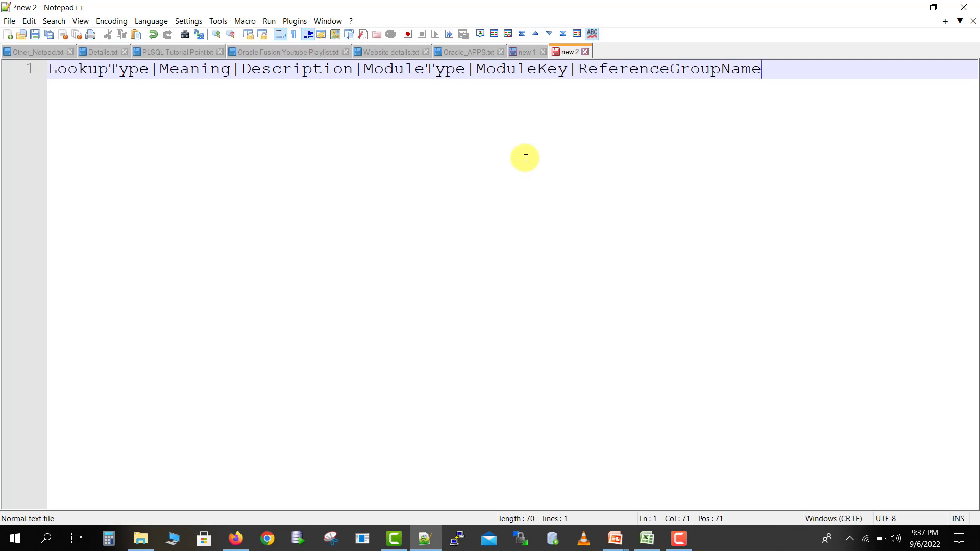
key("Return")
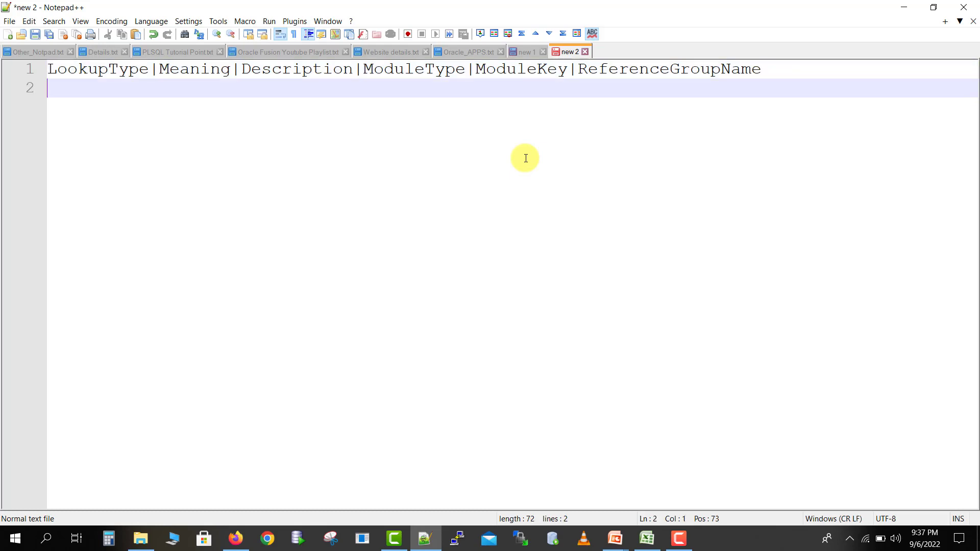
double_click(97, 71)
left_click(78, 84)
type("COUNTRY")
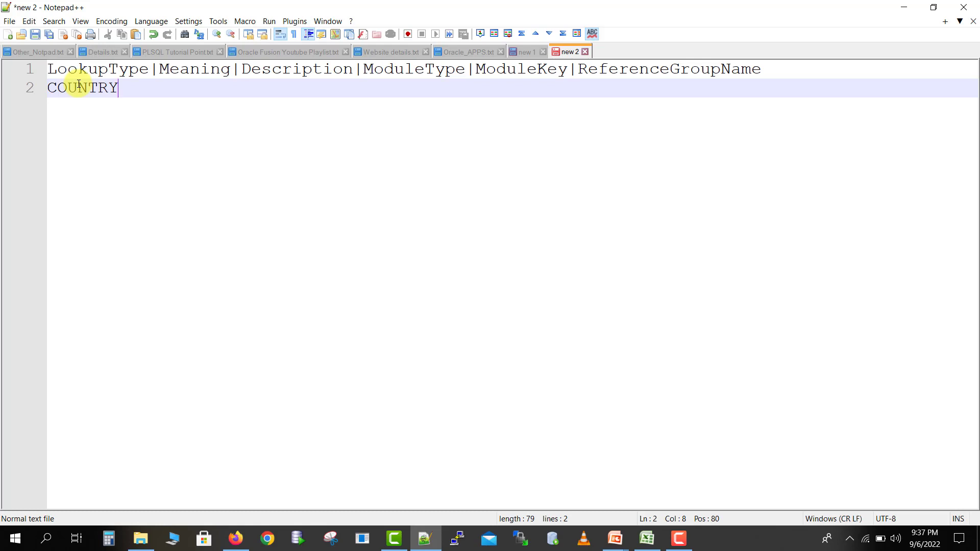
- Add the meaning Country and the description Country_Lookup to the COUNTRY row, separated by pipes and ending with a pipe
type("|c")
key("BackSpace")
type("Country")
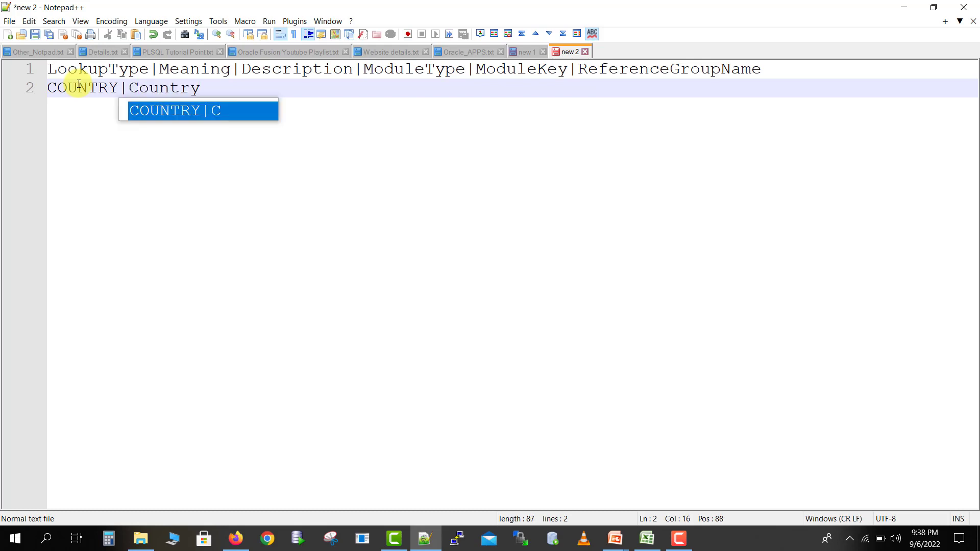
type("|")
key("Escape")
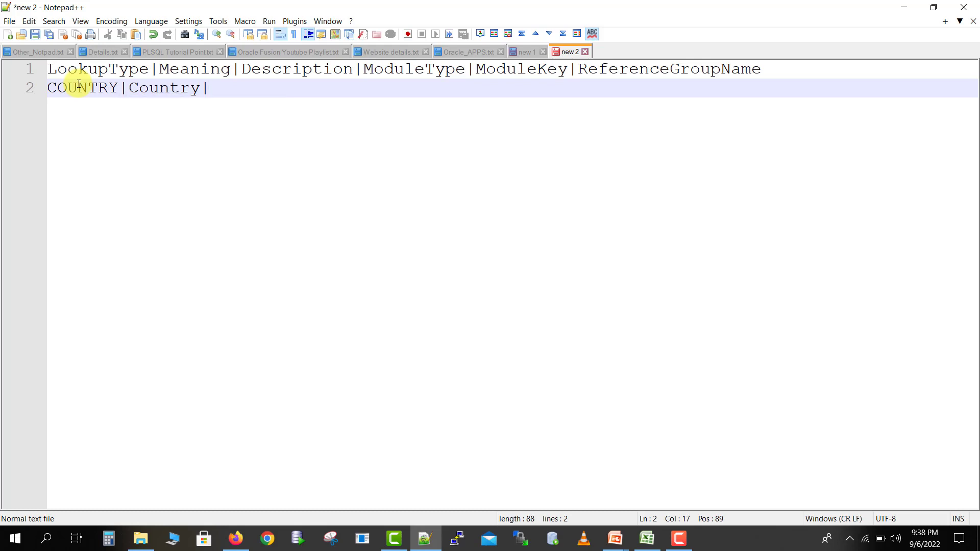
type("Count")
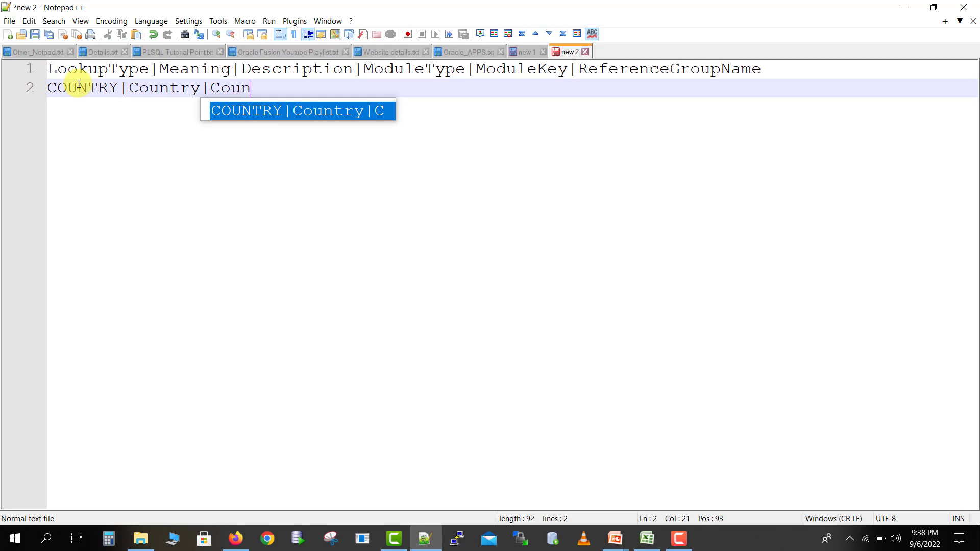
type("ry")
type("_Lookup")
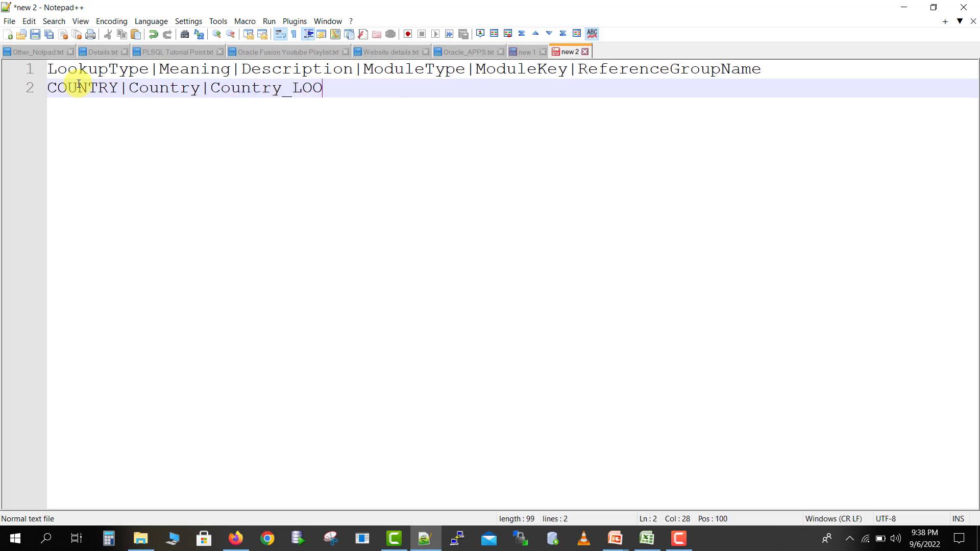
type("|")
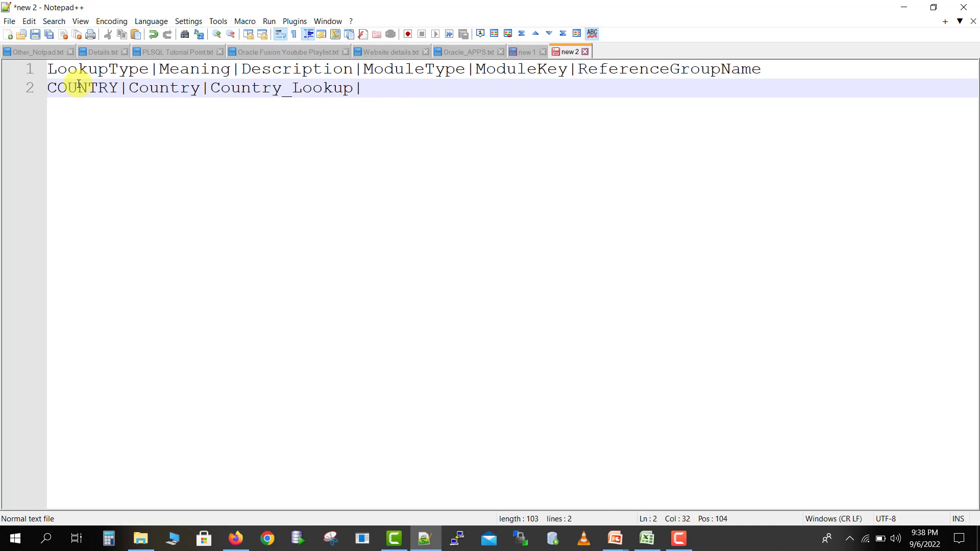
- Append the module type APPLICATION and module key FND to the COUNTRY row, ending with a pipe for an empty ReferenceGroupName
double_click(390, 71)
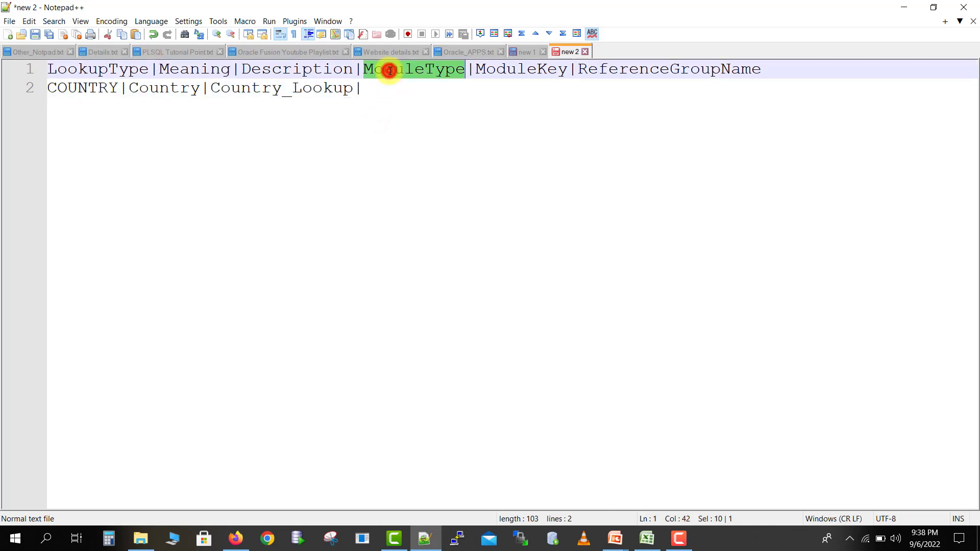
double_click(526, 73)
left_click(377, 91)
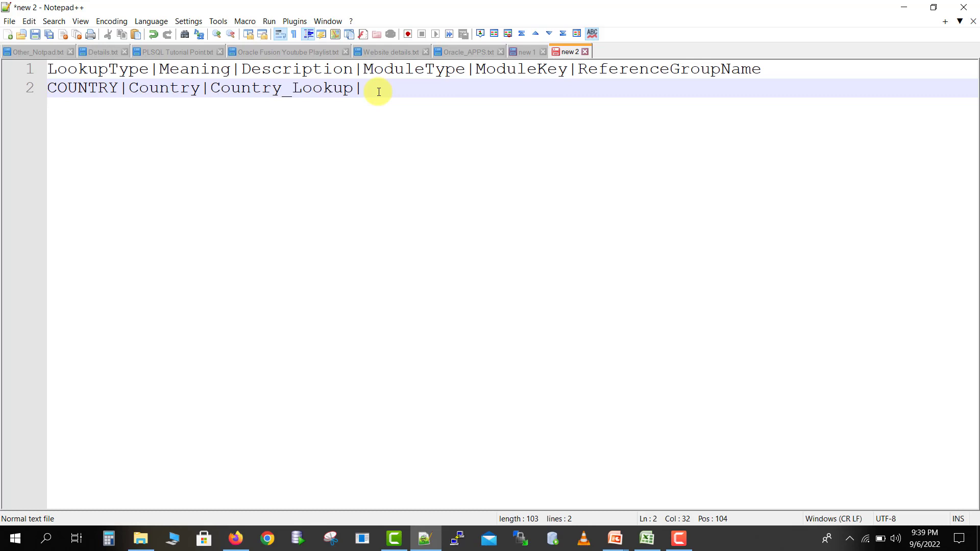
type("APPLICATION")
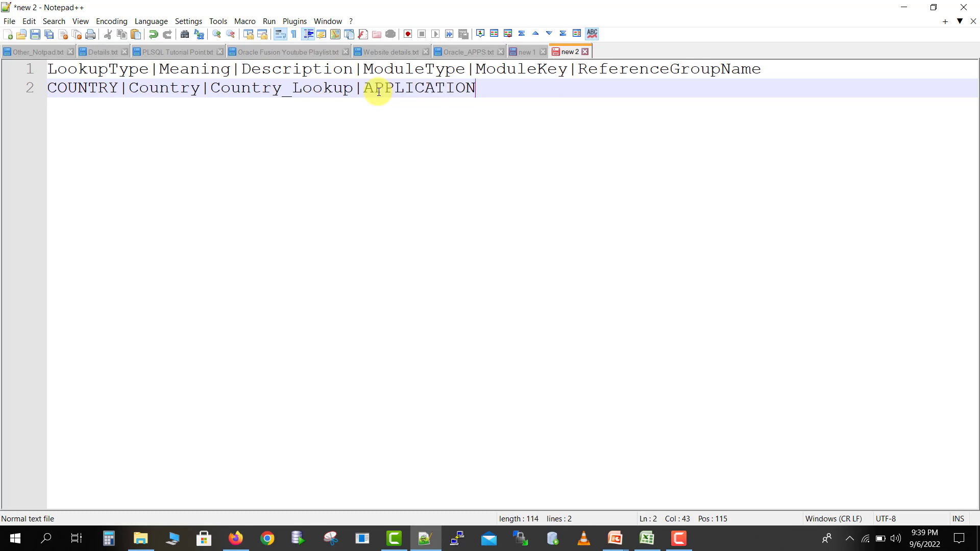
type("|FD")
key("BackSpace")
type("ND")
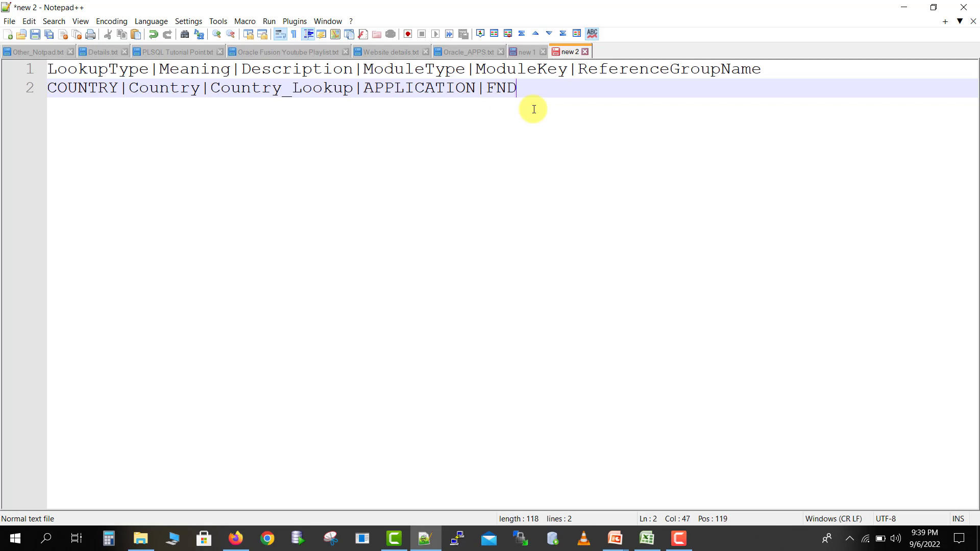
type("|")
key("ctrl+a")
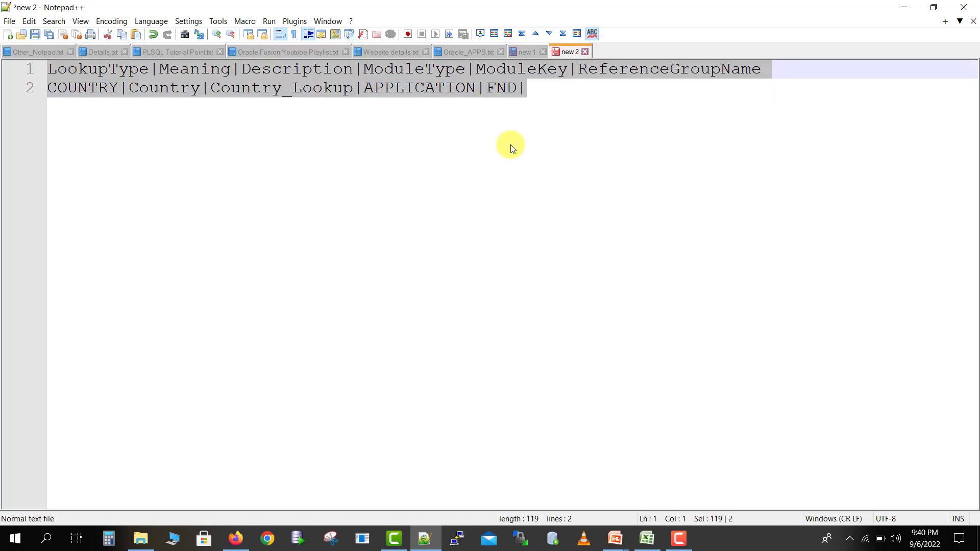
left_click(539, 95)
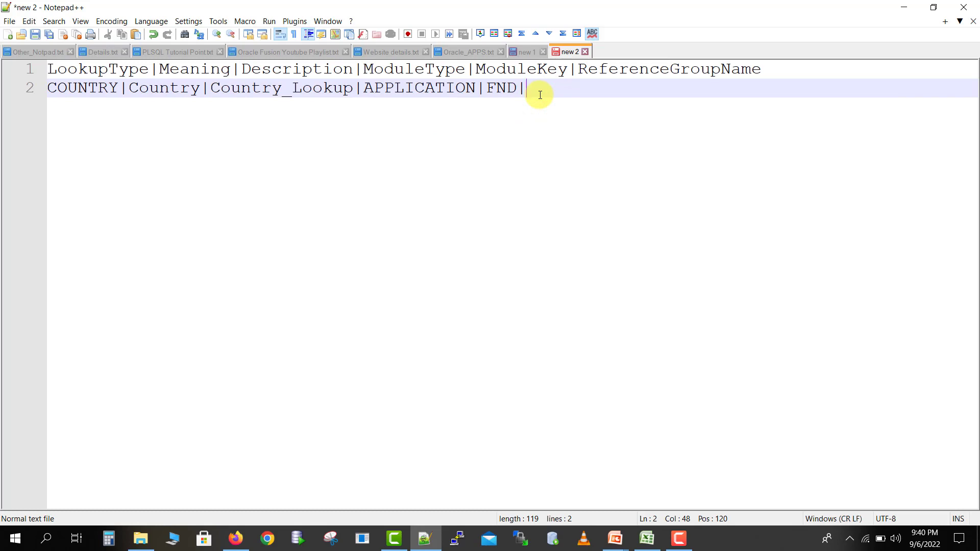
- Create a new document with the header line LookupType|LookupCode|DisplaySequence|EnabledFlag|StartDateActive|EndDateActive|Meaning|Description|Tag|SetName
double_click(602, 53)
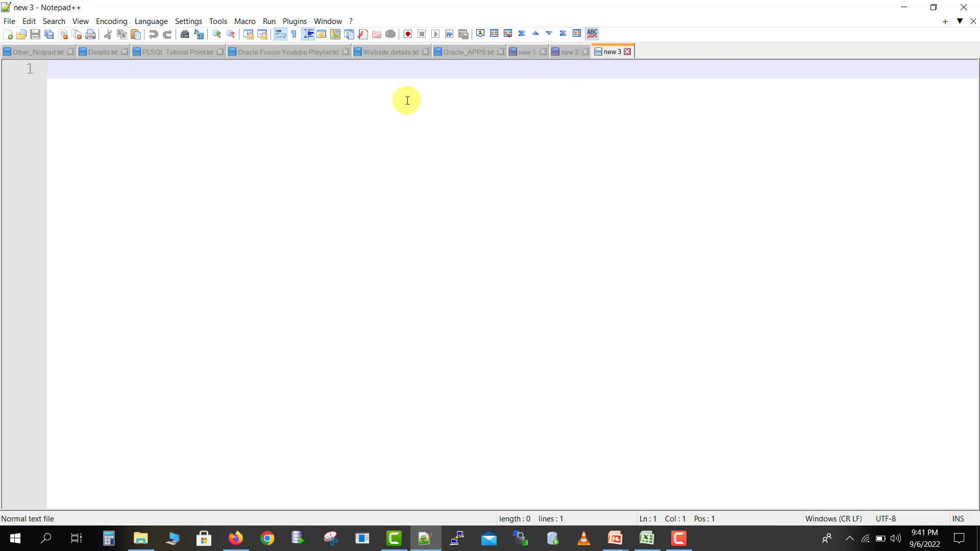
type("LookupType|LookupCode|DisplaySequence|EnabledFlag|StartDateActive|EndDateActive|Meaning|Description|Tag|SetName")
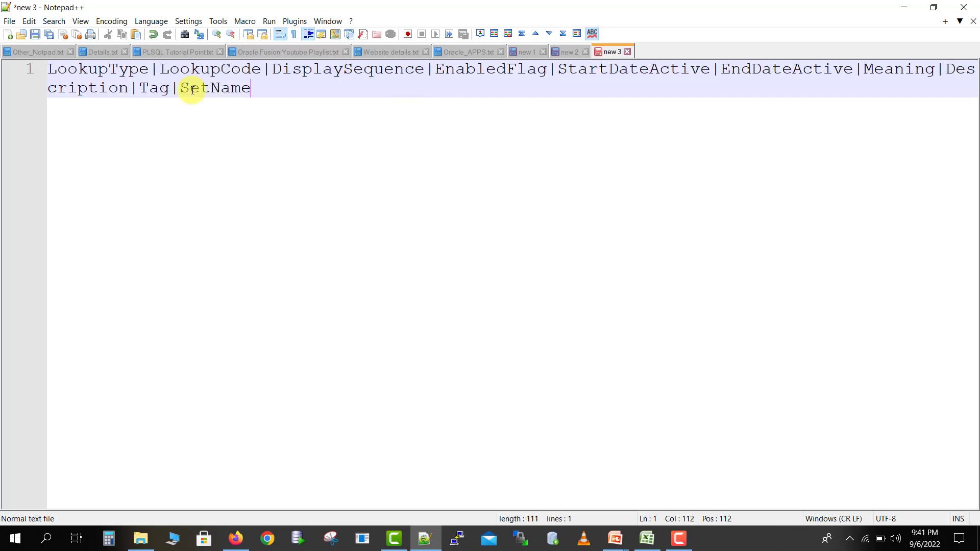
- Copy the lookup type COUNTRY from the new 2 document onto a second line in new 3, followed by a pipe
double_click(118, 70)
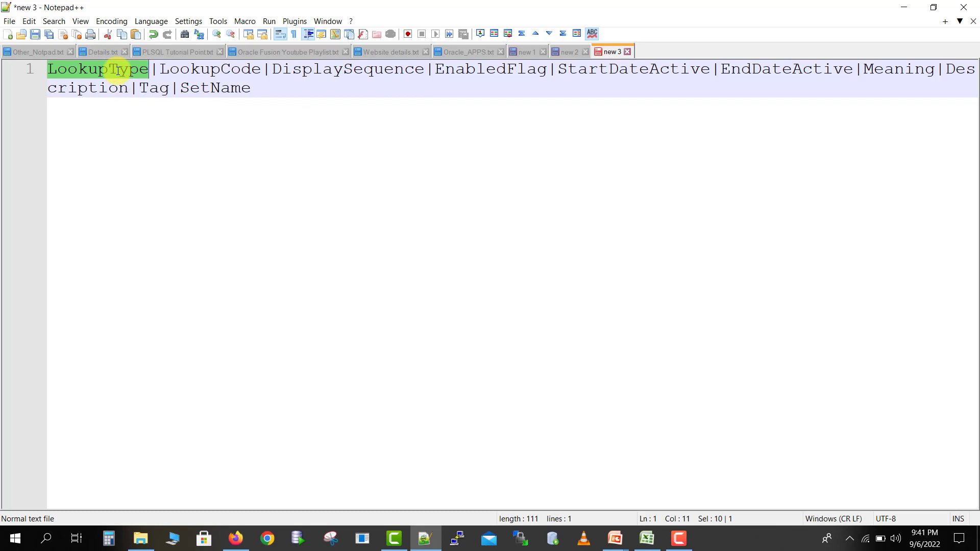
left_click(569, 51)
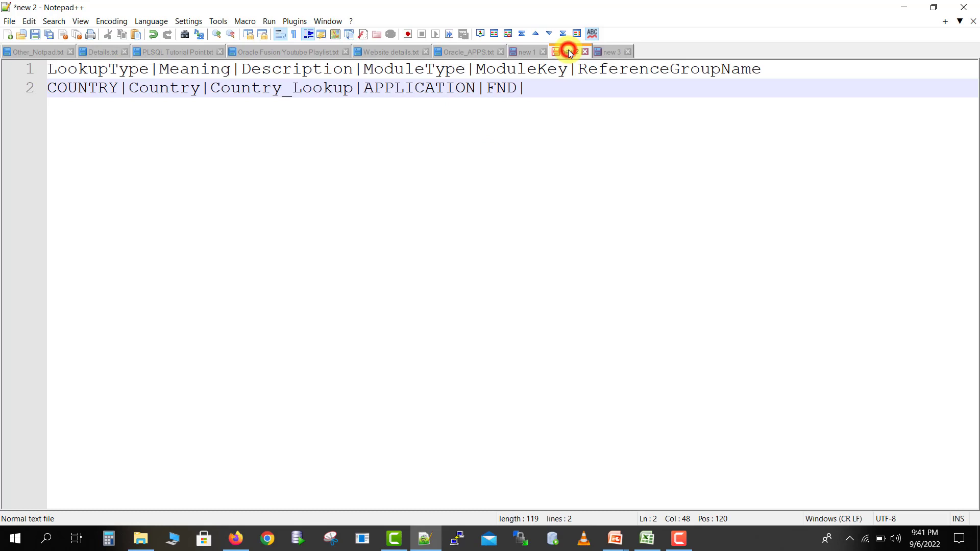
double_click(98, 88)
key("ctrl+c")
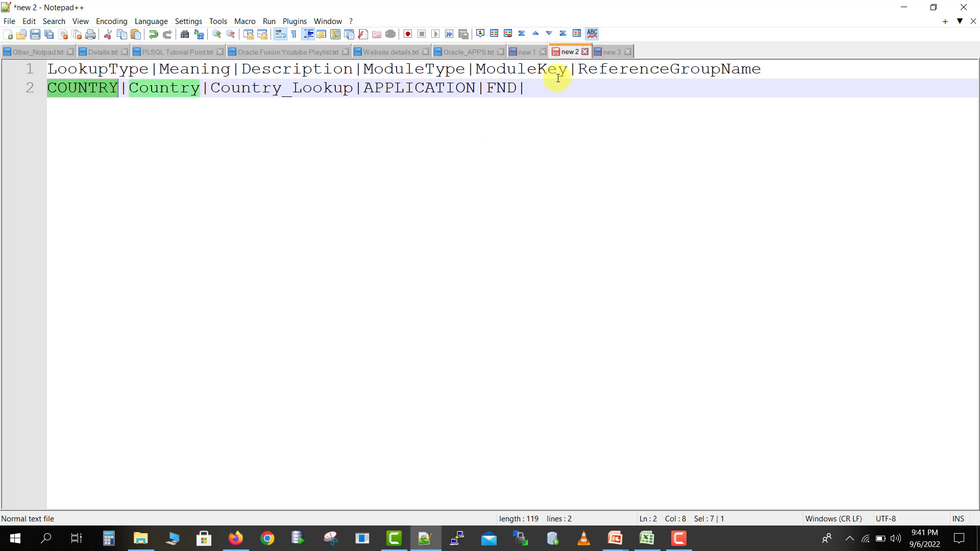
left_click(610, 53)
left_click(362, 202)
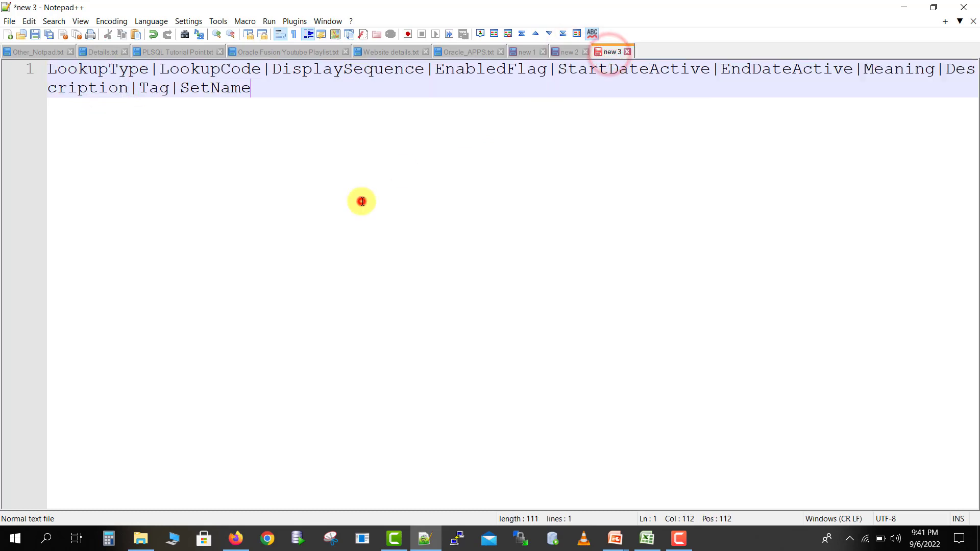
key("ctrl+v")
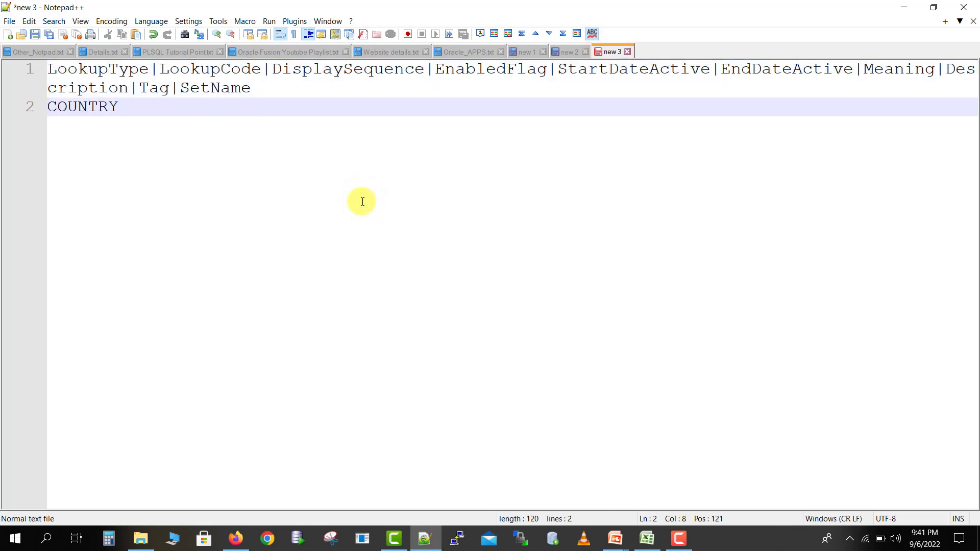
type("|")
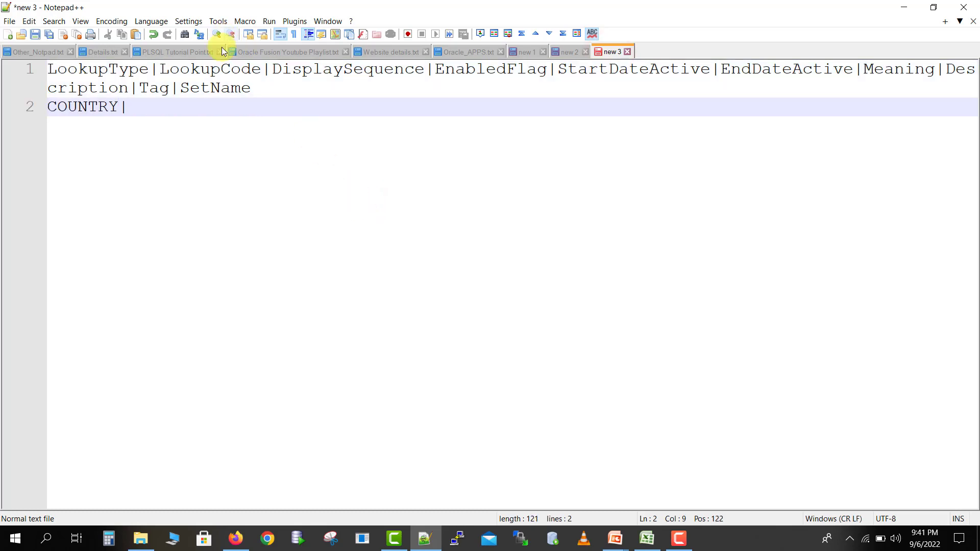
- Add lookup code IN, display sequence 1 and enabled flag Y to the COUNTRY row, pipe-separated with a trailing pipe
double_click(218, 68)
left_click(240, 113)
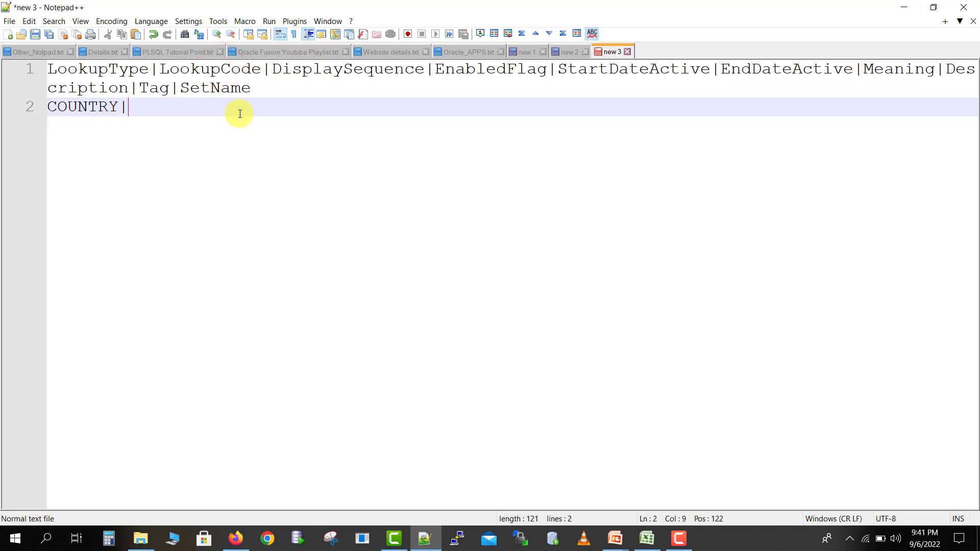
type("IN")
type("|1")
double_click(476, 70)
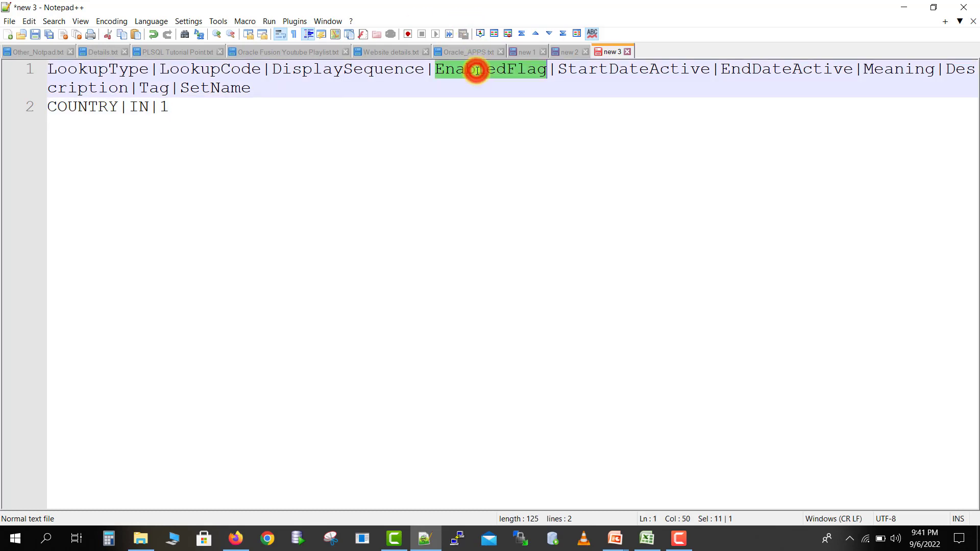
left_click(236, 105)
type("|Y")
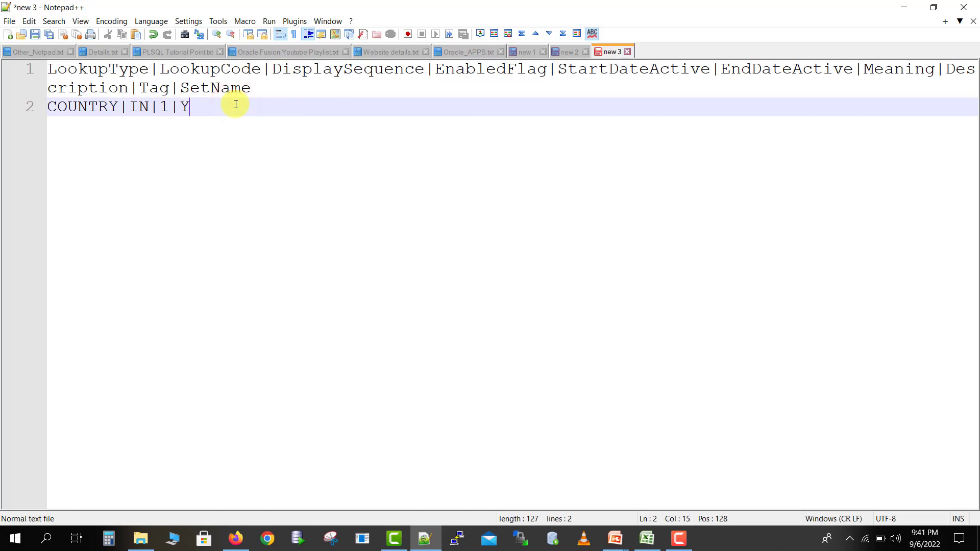
type("|")
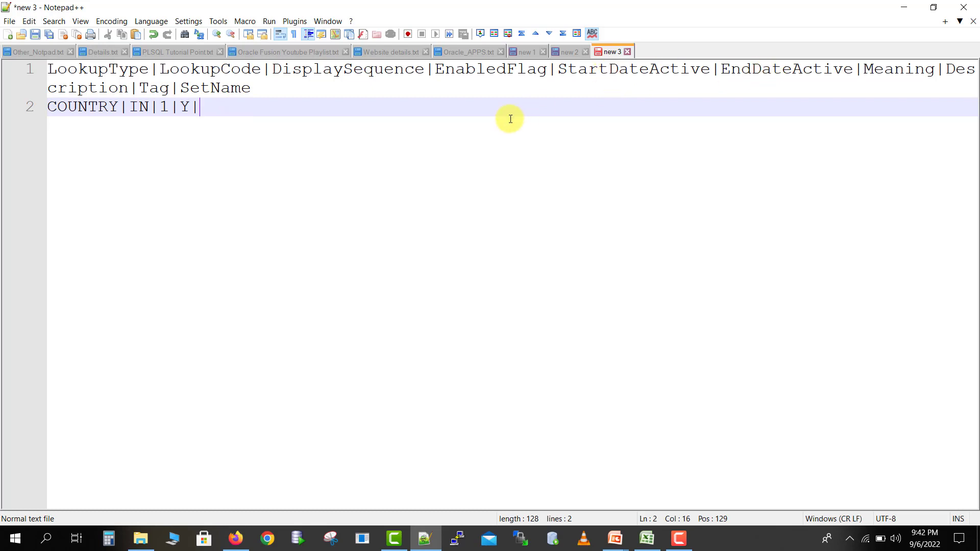
- Append the start date 01/01/20222 and the end date 31/12/2023 to the row, each followed by a pipe
type("0")
key("BackSpace")
type("01/01")
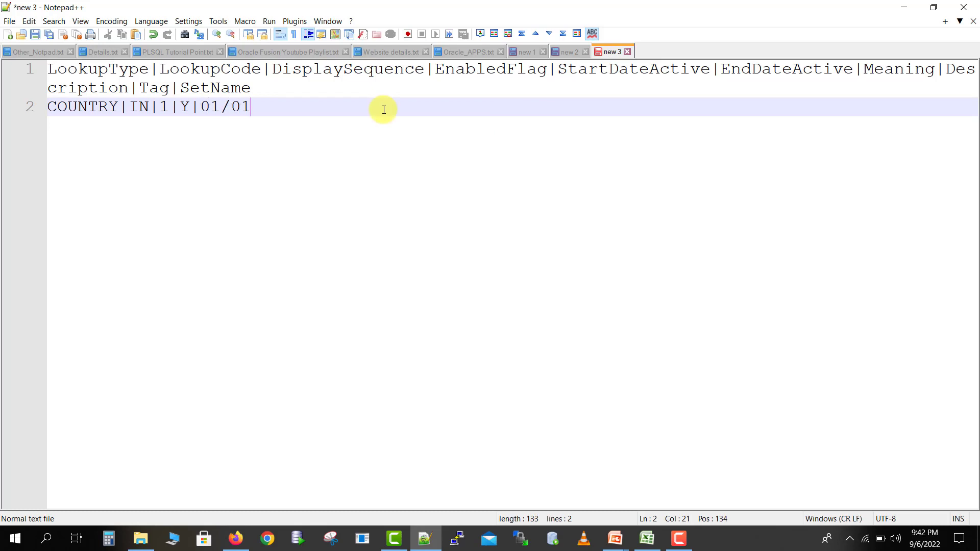
type("/20222|")
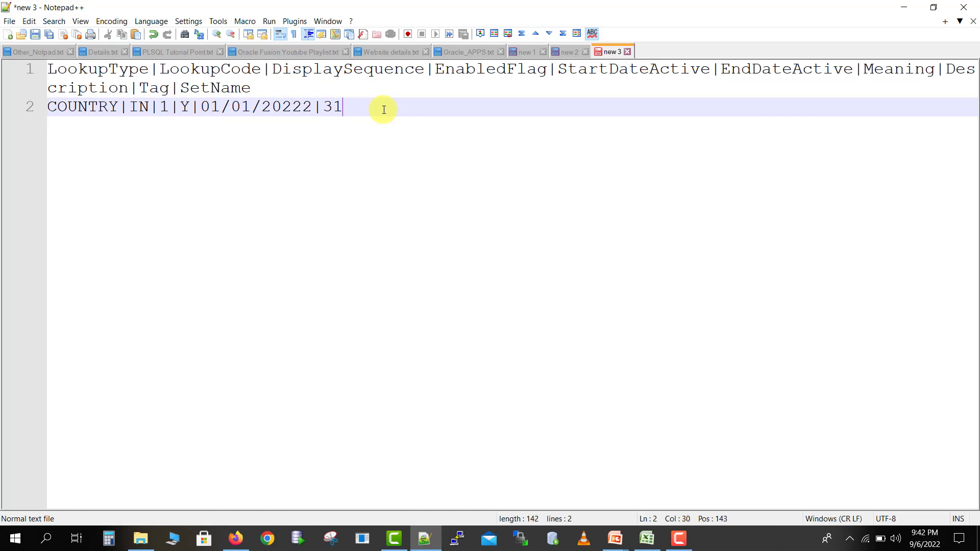
type("12/2023|")
- Append INDIA as both the meaning and the description, then leave the Tag value empty between two pipes
double_click(744, 68)
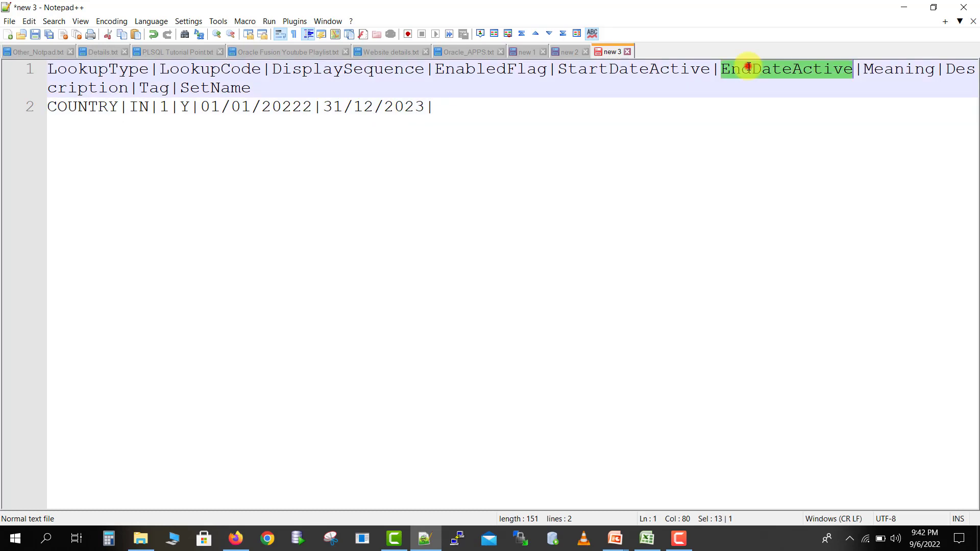
double_click(906, 68)
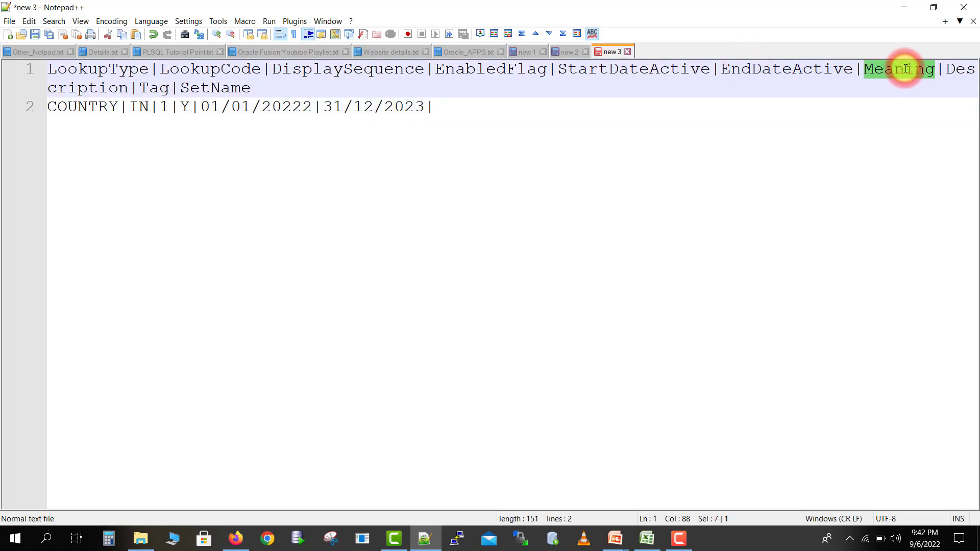
left_click(489, 107)
type("IN")
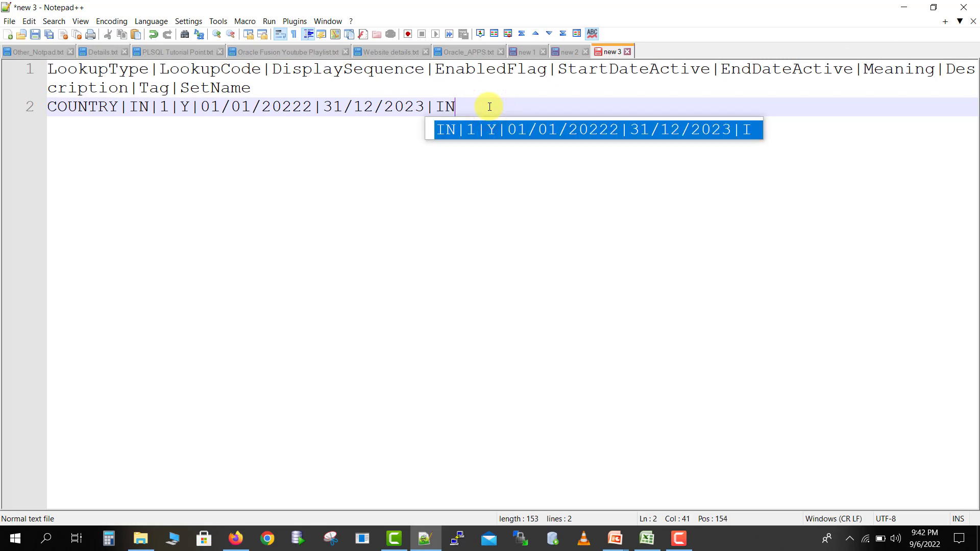
type("DIA|")
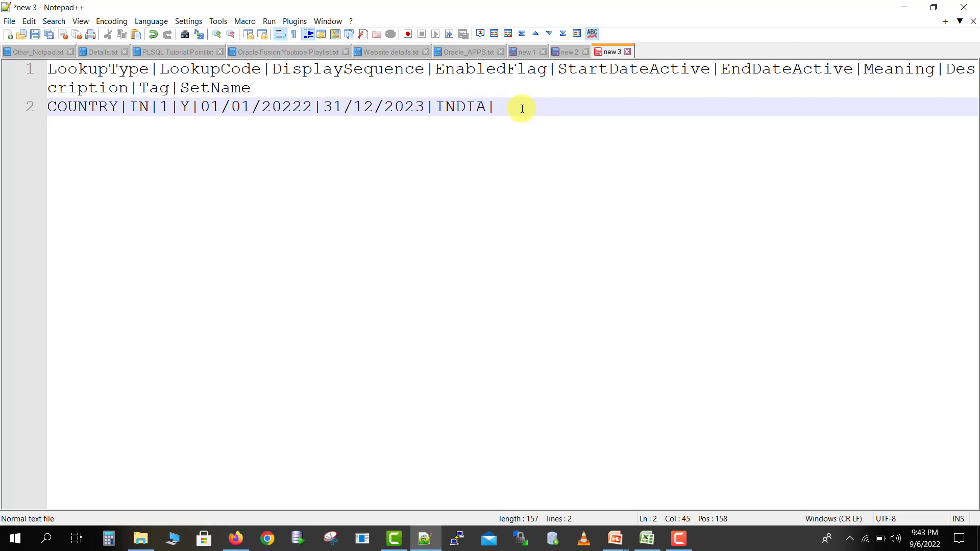
type("INDIA")
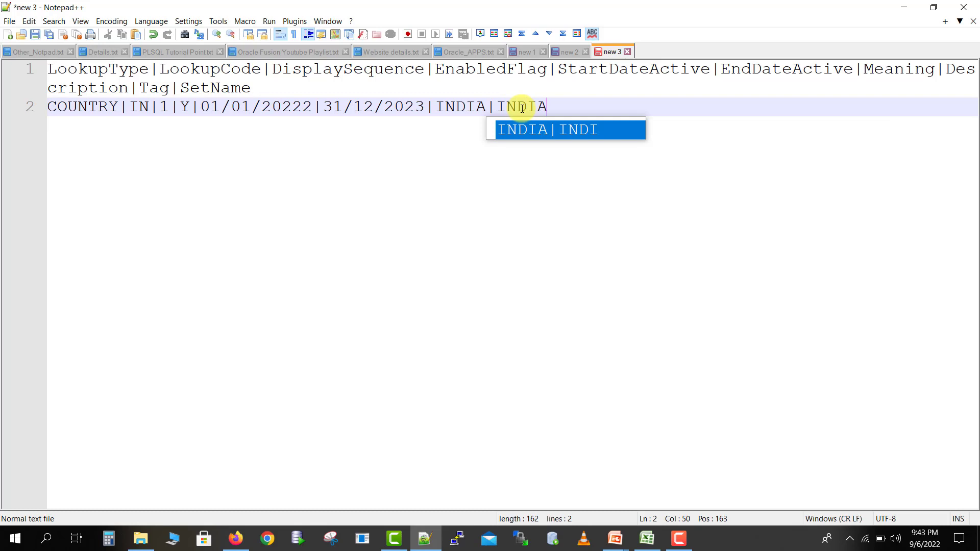
type("|")
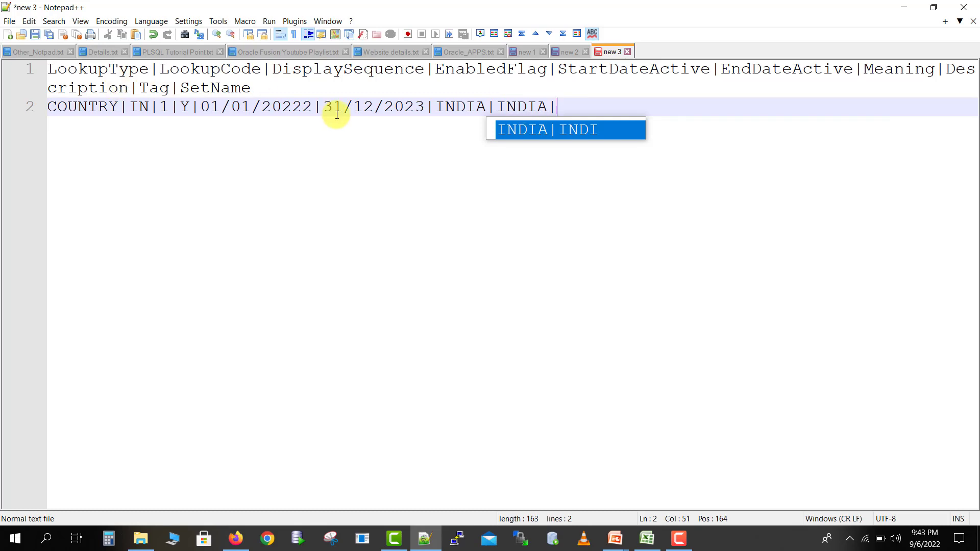
type("|")
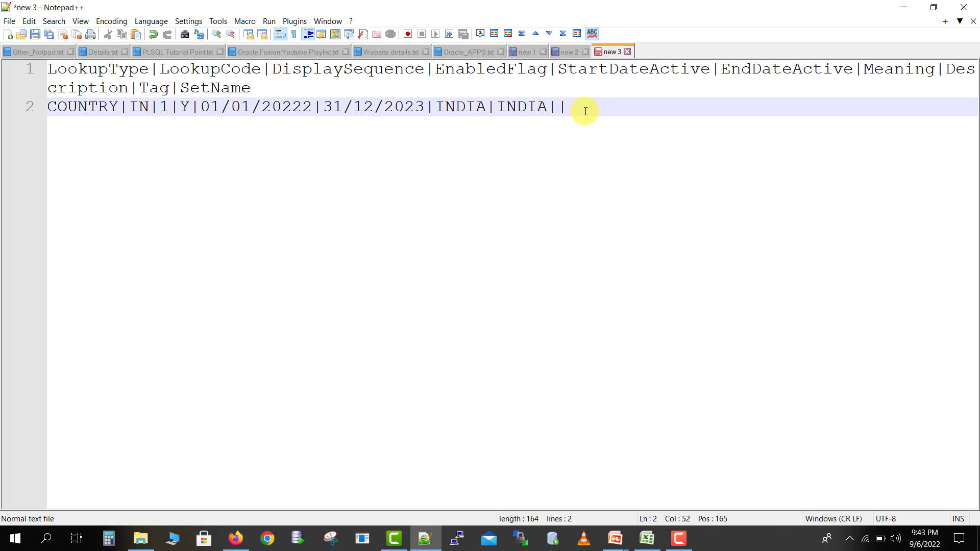
- Duplicate the IN country row onto a new third line of the lookup code data
key("Home")
key("shift+End")
key("ctrl+c")
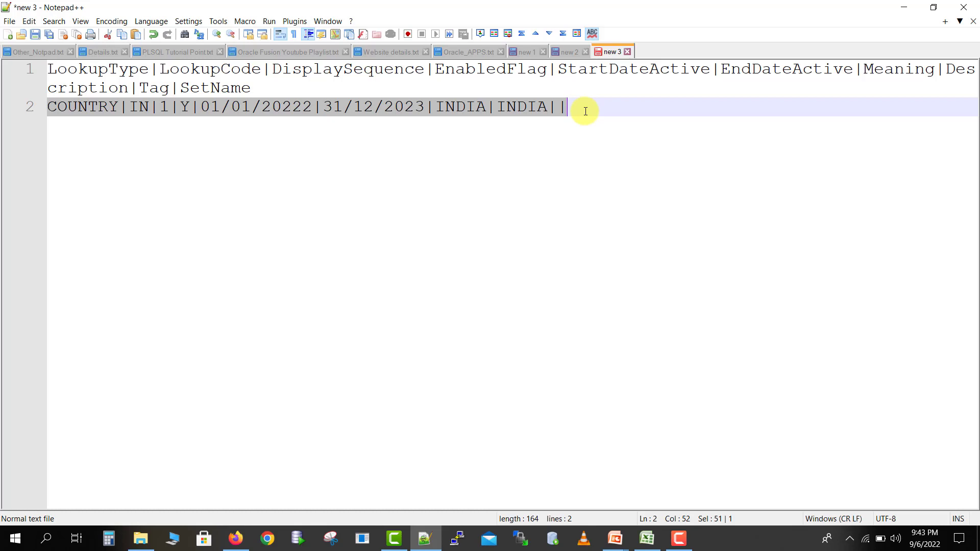
key("End")
key("Return")
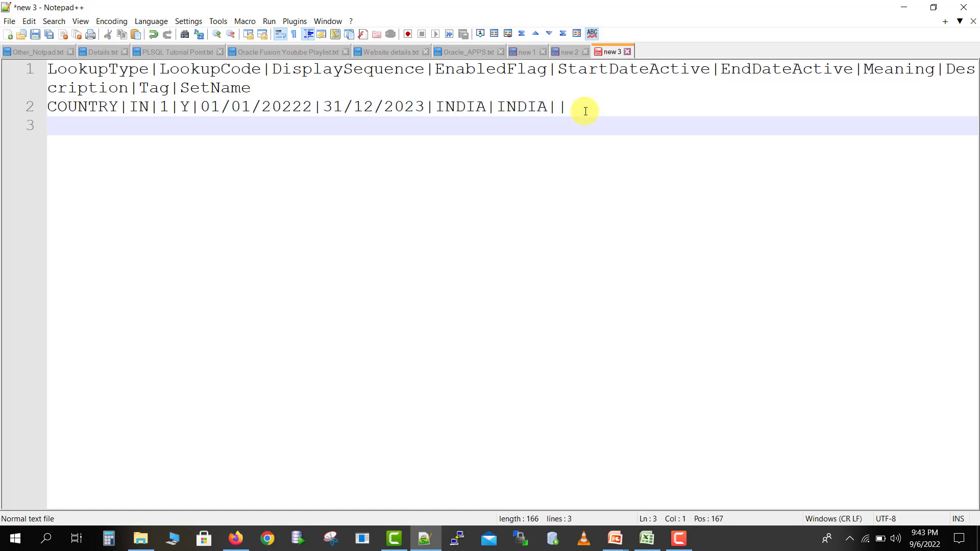
key("ctrl+v")
- Change the lookup code to US and the display sequence to 2 in the row on line 3
left_click(148, 129)
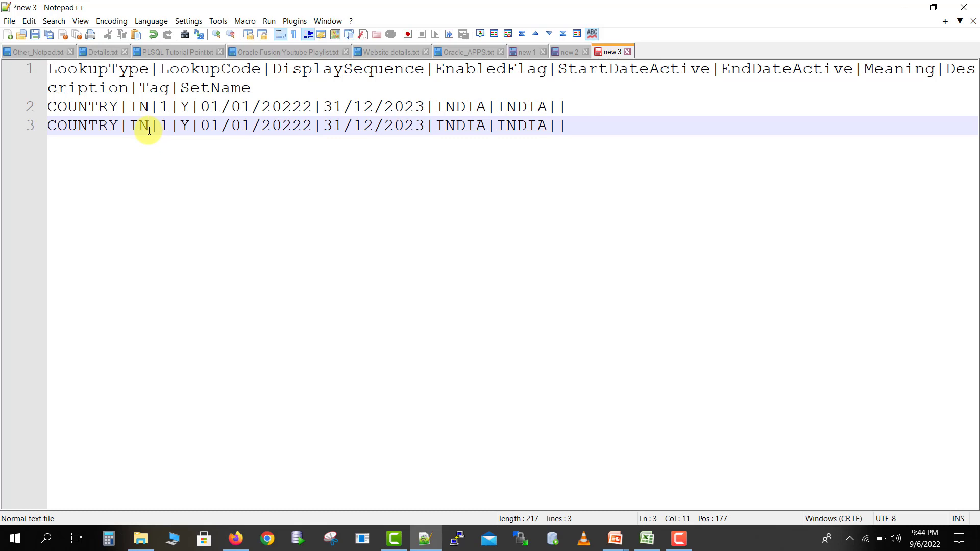
key("BackSpace")
key("BackSpace")
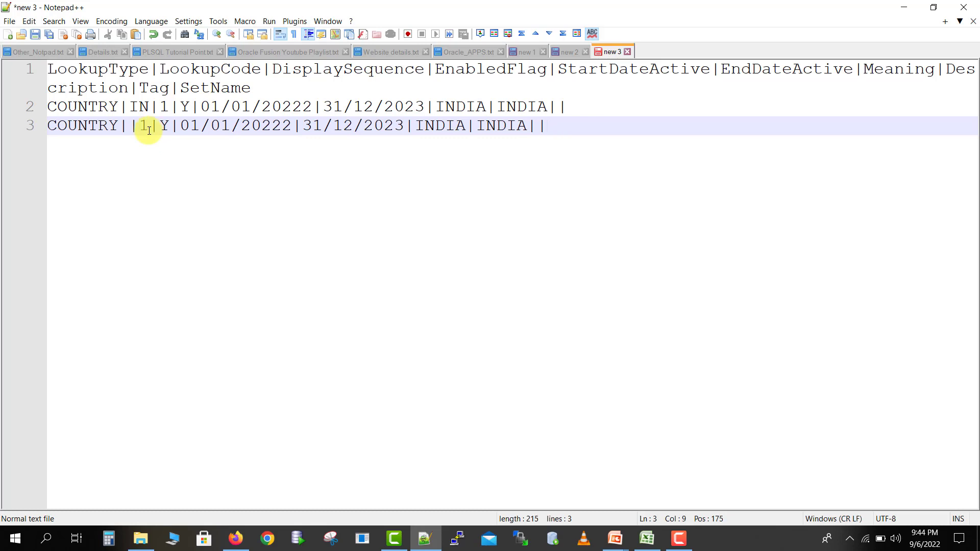
type("US")
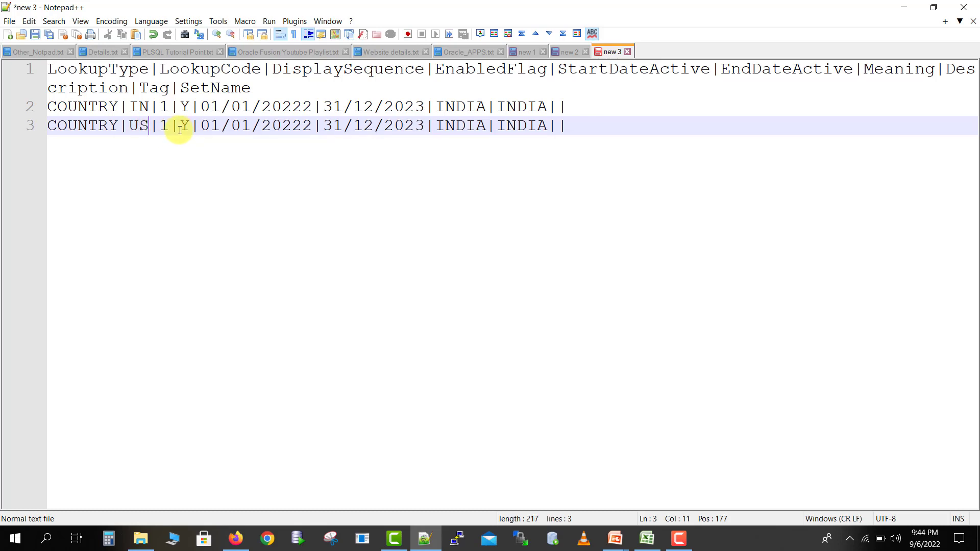
left_click(173, 129)
key("BackSpace")
type("2")
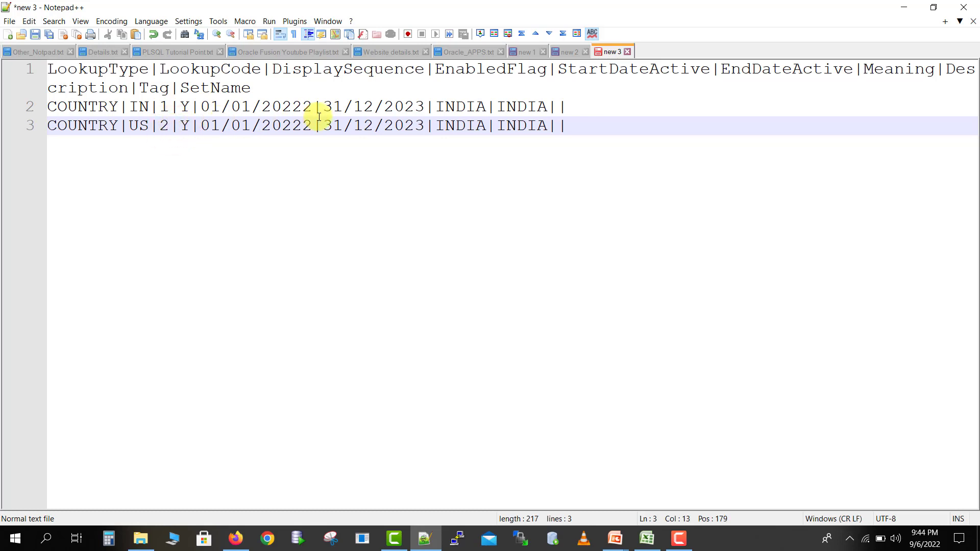
- Replace the meaning on line 3 with US and the description with UNITED States
double_click(462, 126)
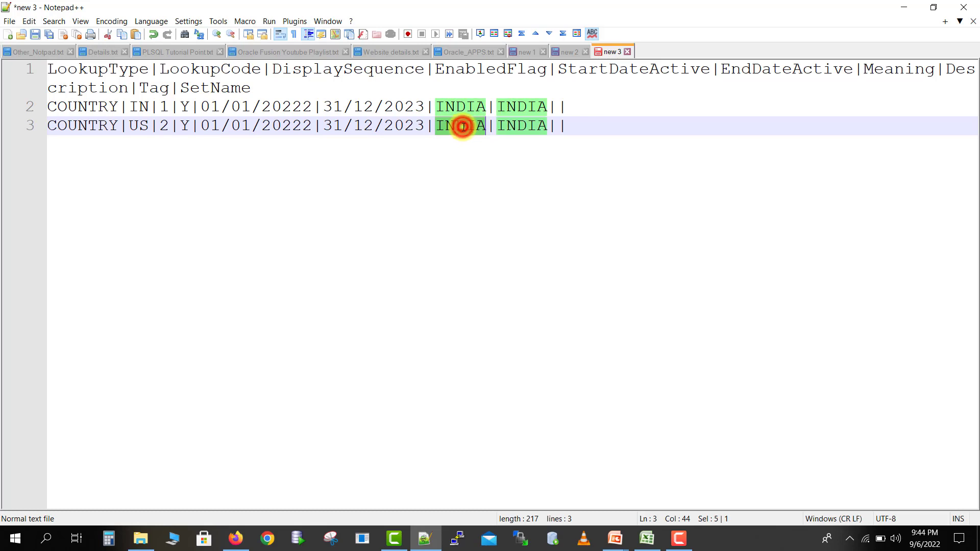
type("US")
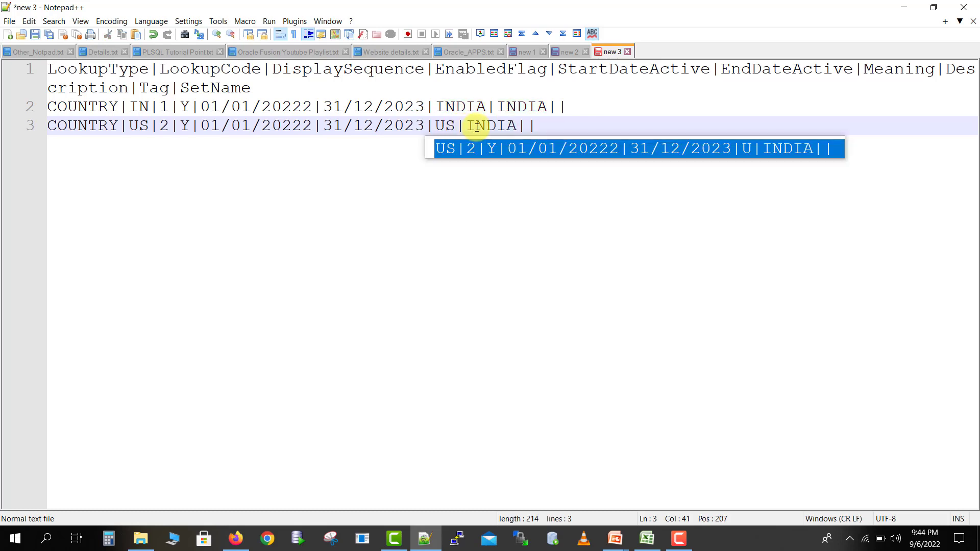
double_click(484, 127)
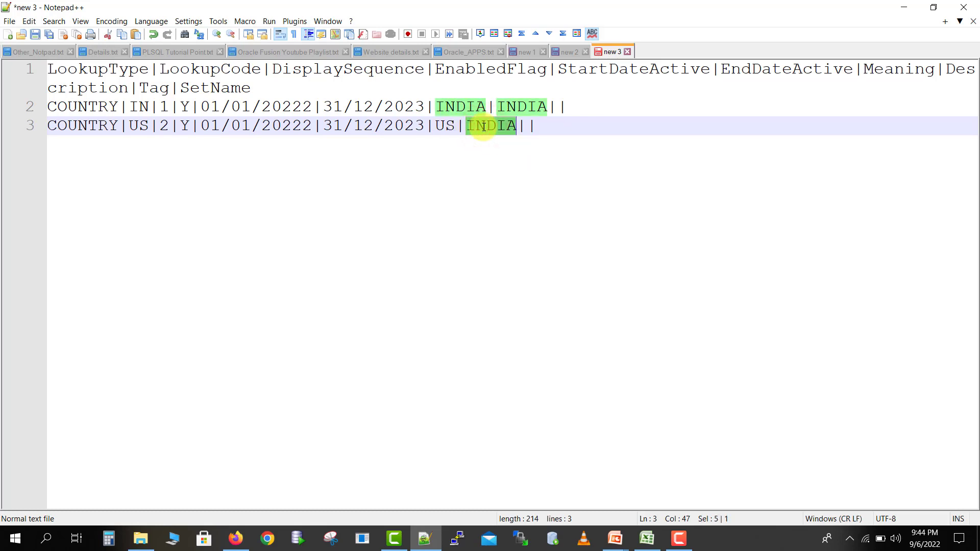
type("U")
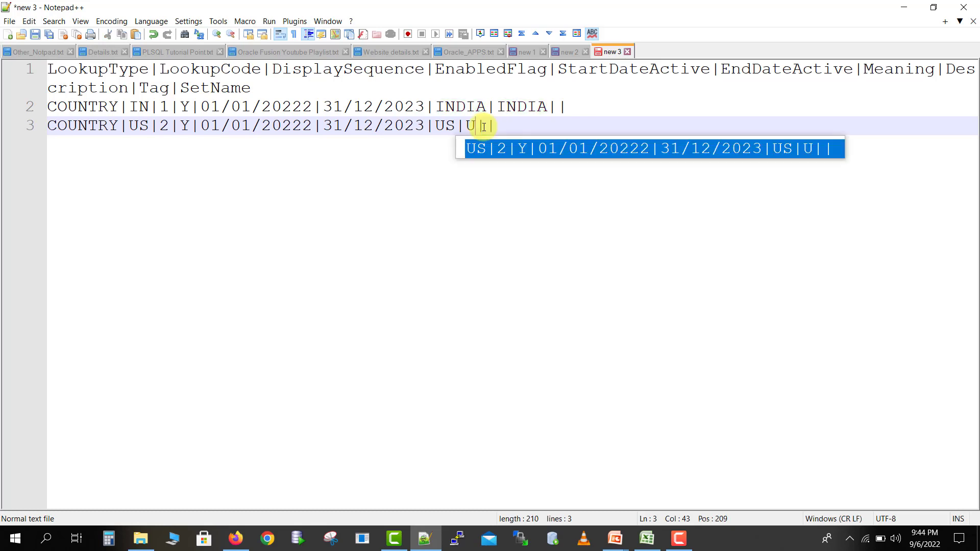
left_click(483, 127)
key("Left")
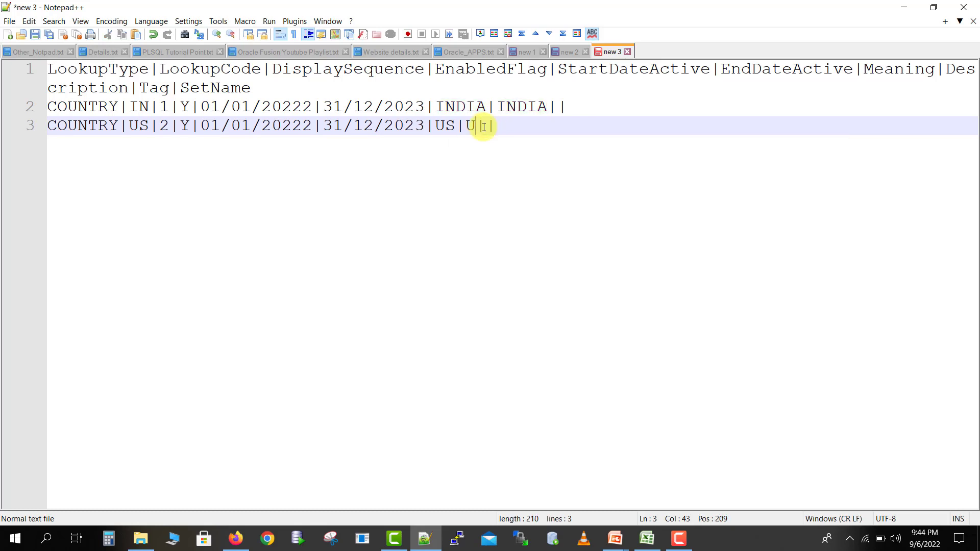
type("NITED States")
- Duplicate the US country row onto a new fourth line
triple_click(628, 132)
key("ctrl+c")
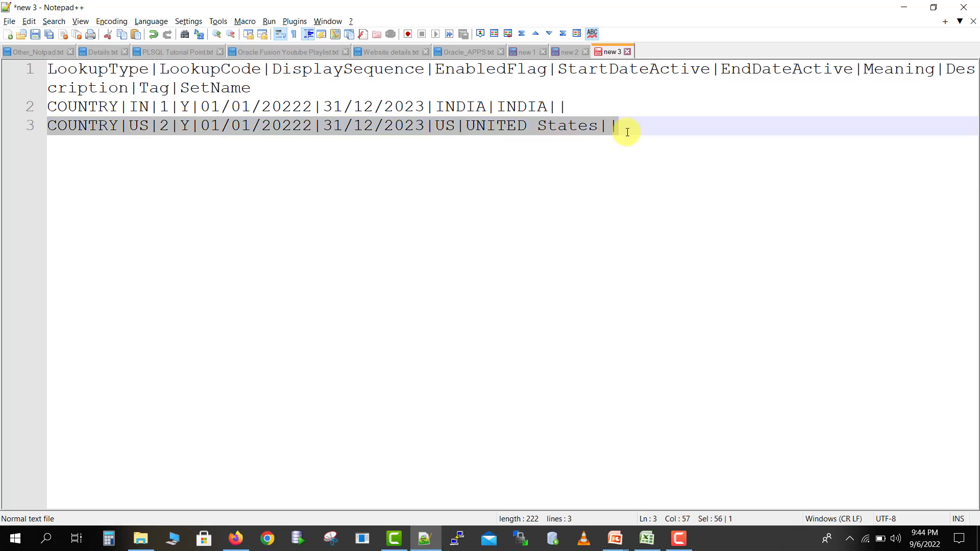
left_click(627, 132)
key("Return")
key("ctrl+v")
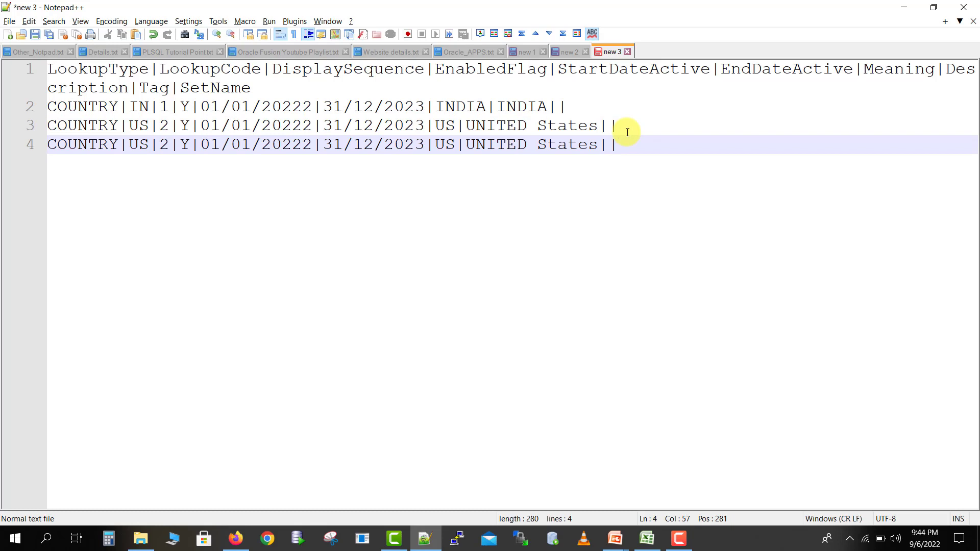
- Set lookup code UK, display sequence 3 and enabled flag N in the row on line 4
left_click(148, 145)
key("BackSpace")
key("BackSpace")
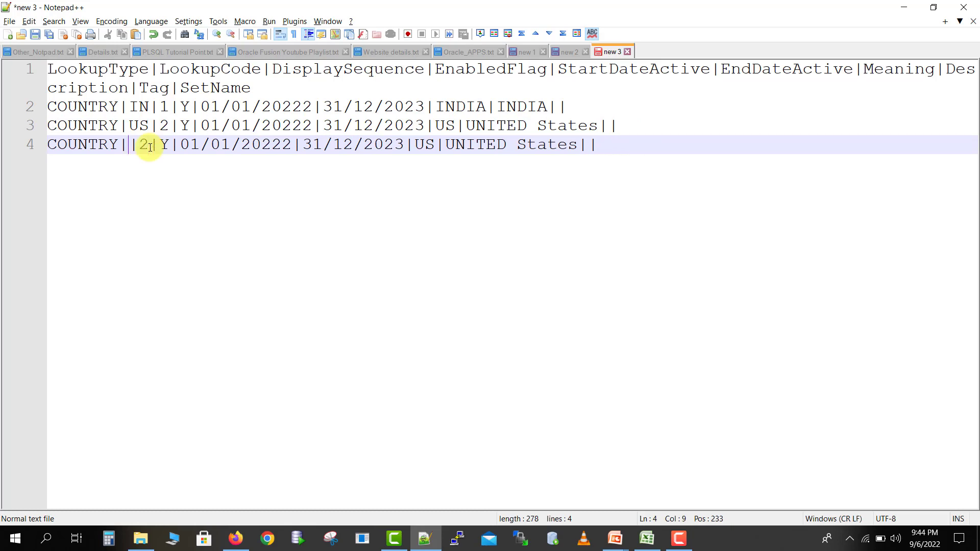
type("UK")
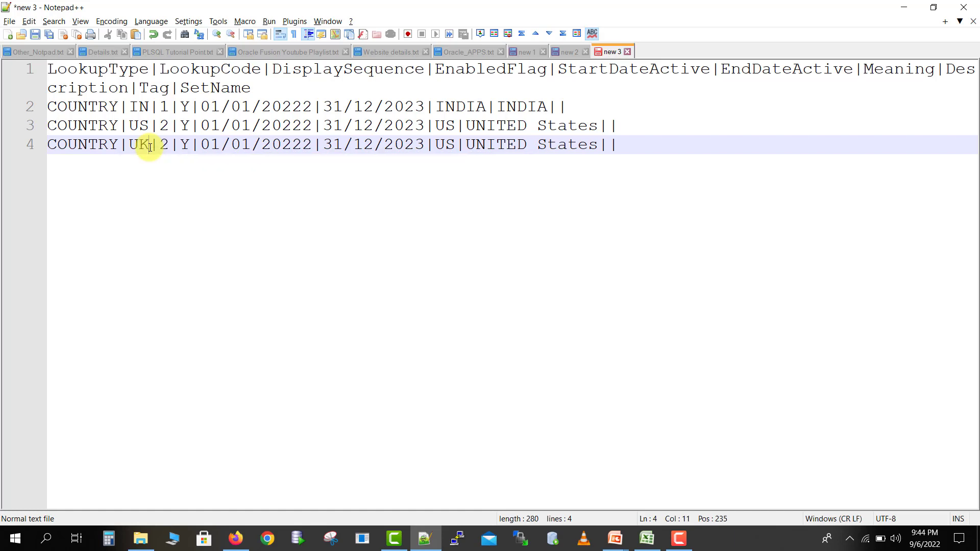
left_click(168, 145)
key("BackSpace")
type("3")
left_click(188, 146)
key("BackSpace")
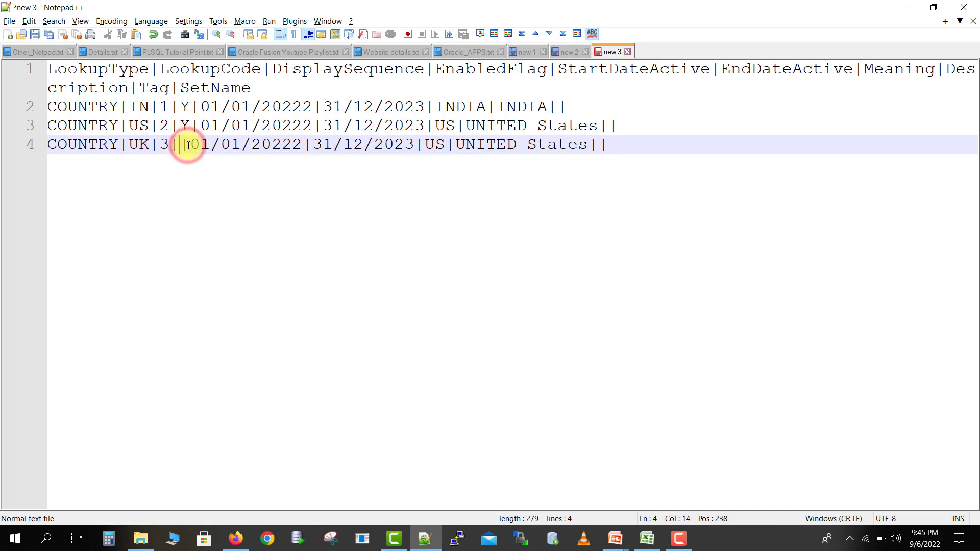
type("N")
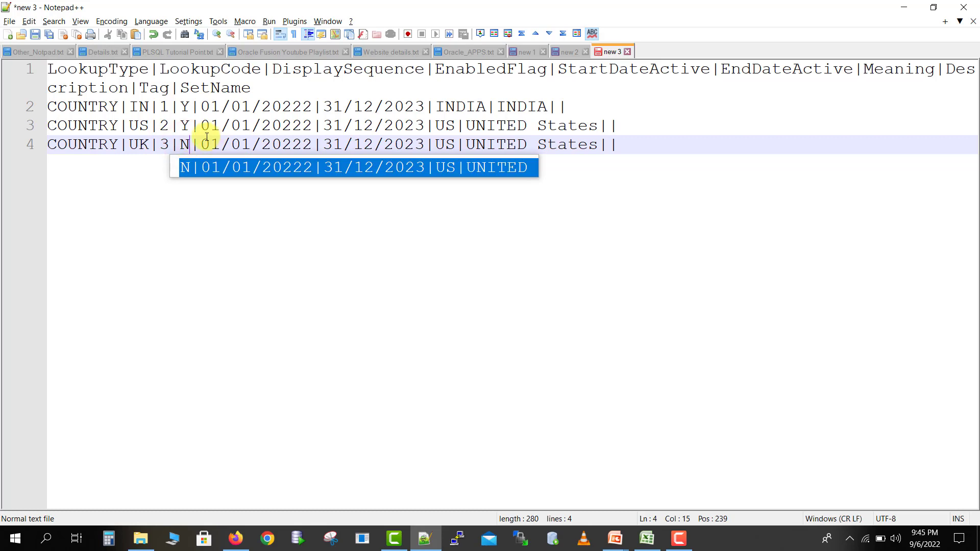
- Change the meaning on line 4 to UK and the description to UNITED Kingdom
left_click_drag(202, 144, 439, 138)
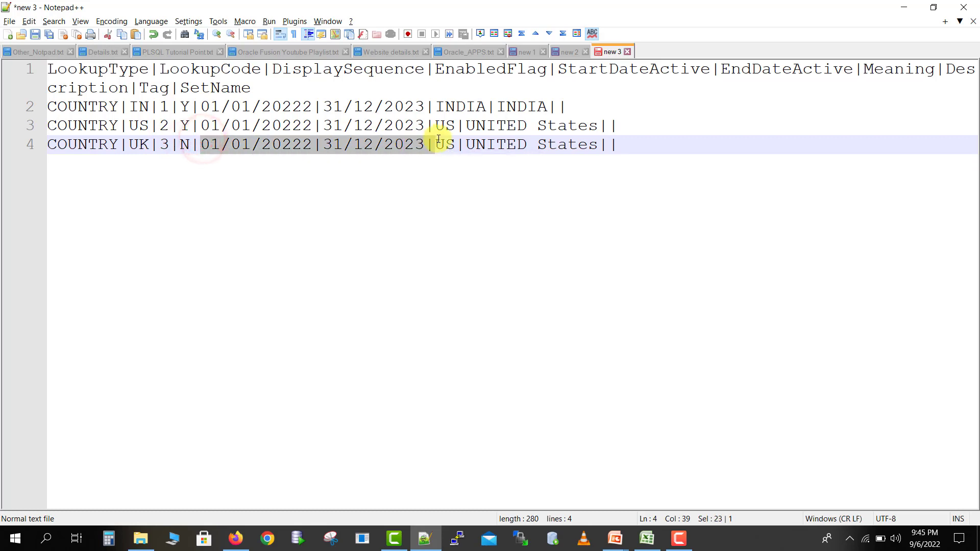
left_click(454, 143)
key("BackSpace")
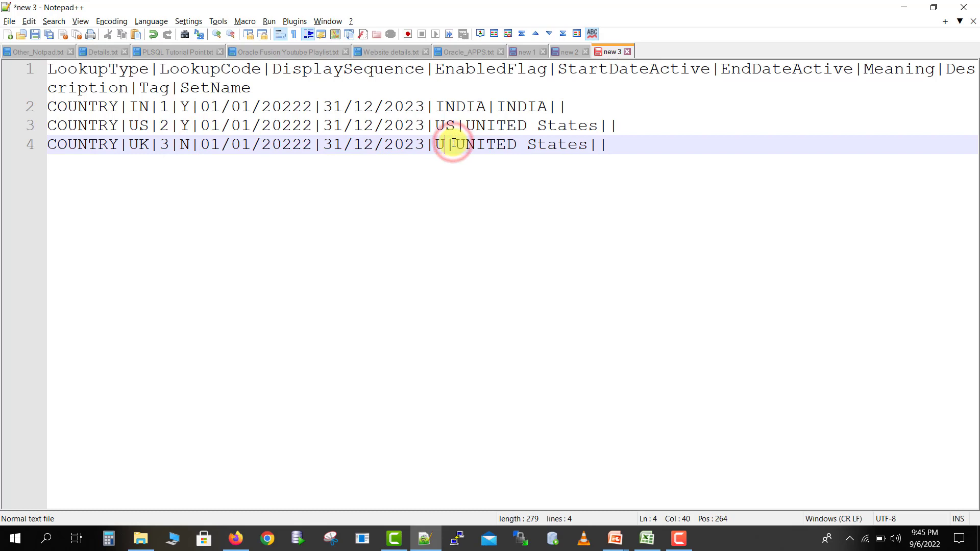
type("K")
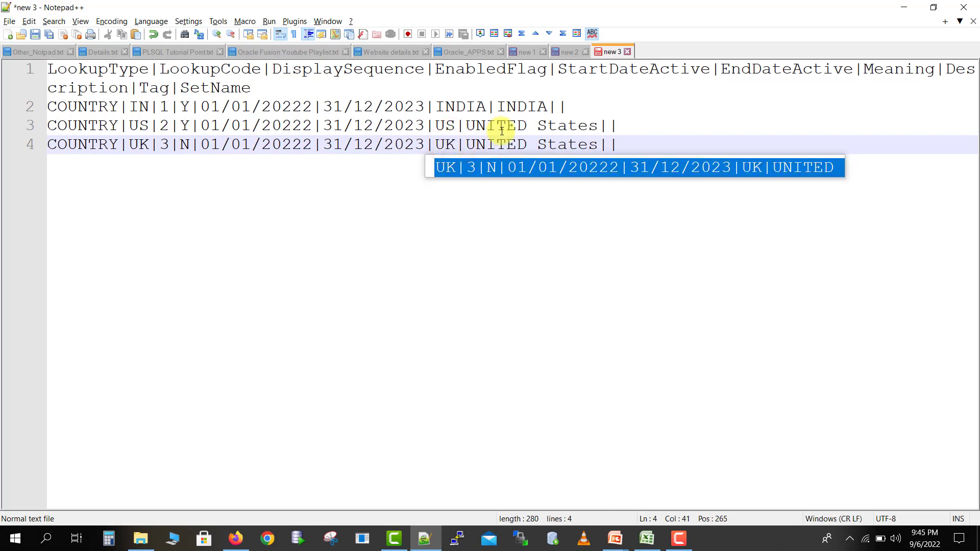
double_click(557, 145)
type("Kingdom")
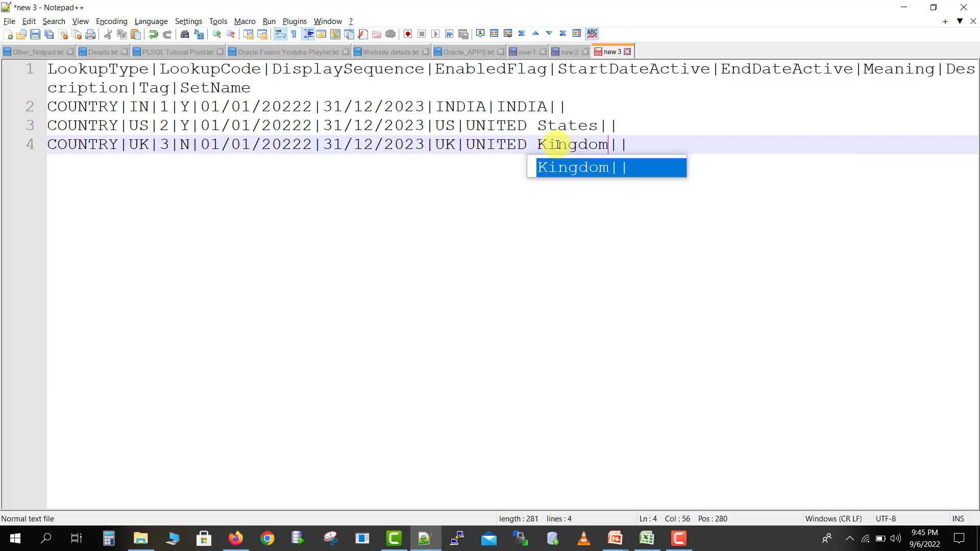
- Duplicate the UK country row onto a new fifth line
left_click(635, 148)
key("Home")
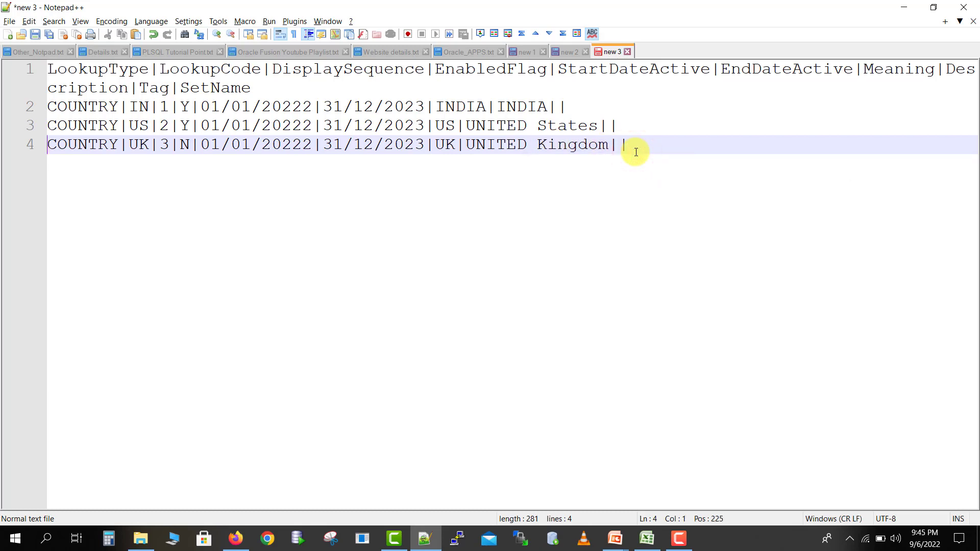
key("shift+End")
key("ctrl+c")
left_click(636, 151)
key("Return")
key("ctrl+v")
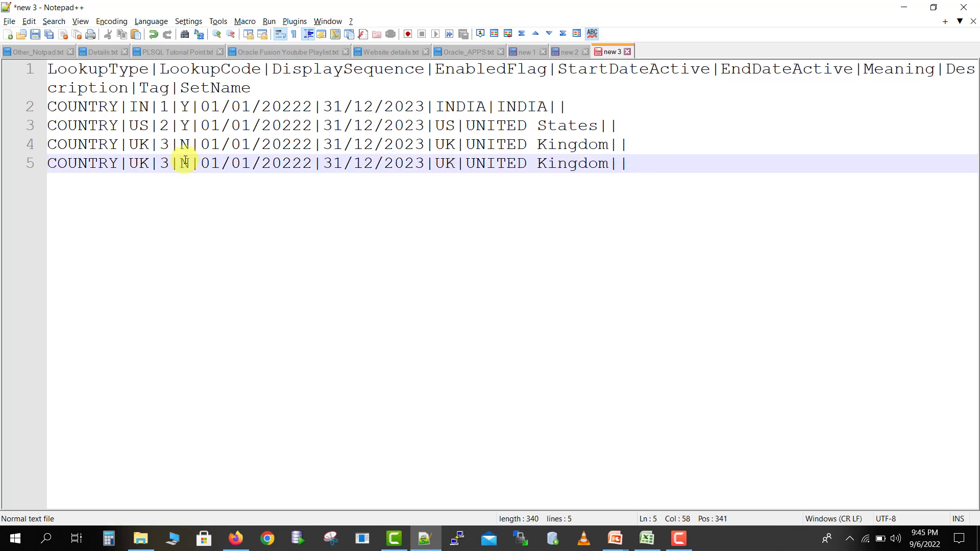
- Set the display sequence to 4 and the enabled flag to Y in the row on line 5
double_click(165, 164)
type("4")
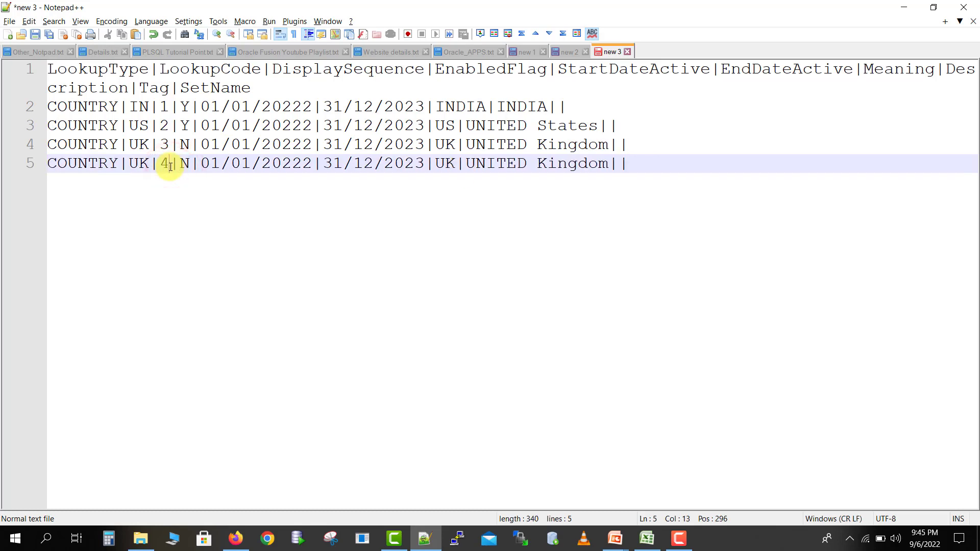
key("Right")
key("Right")
key("BackSpace")
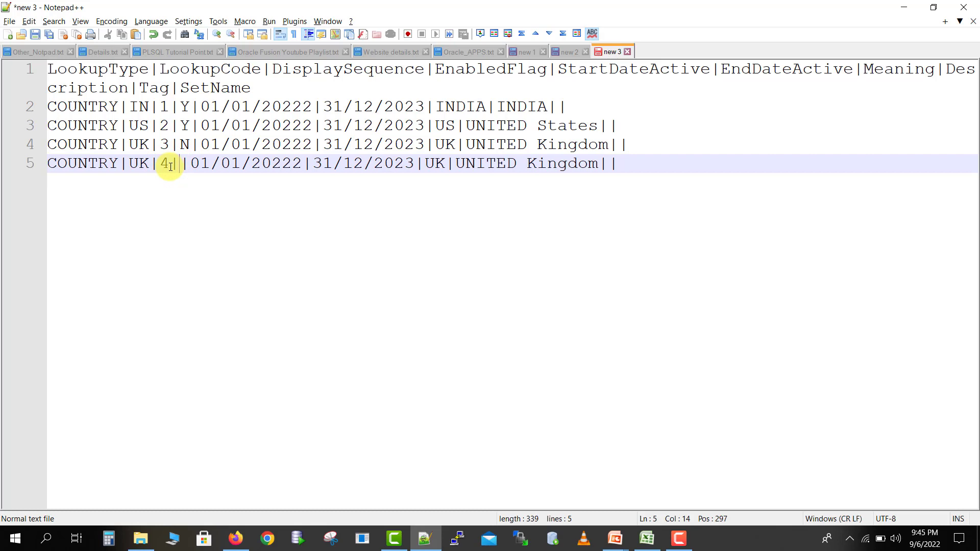
type("Y")
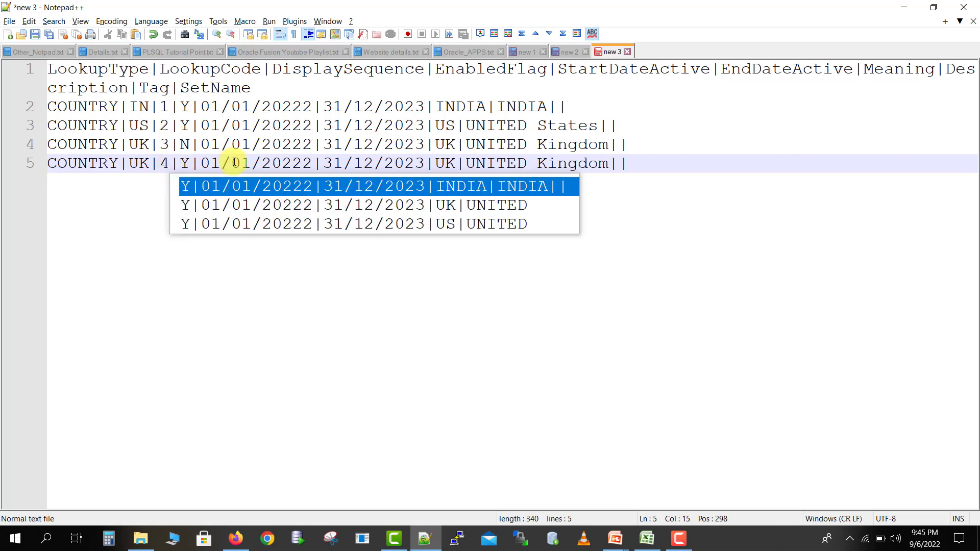
- Replace the lookup code on line 5 with UAE
left_click(456, 165)
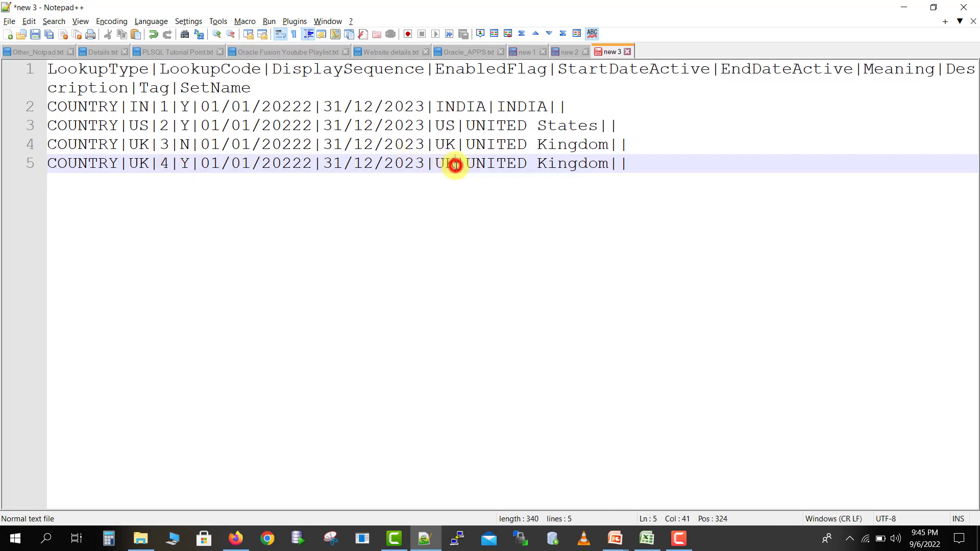
left_click(147, 165)
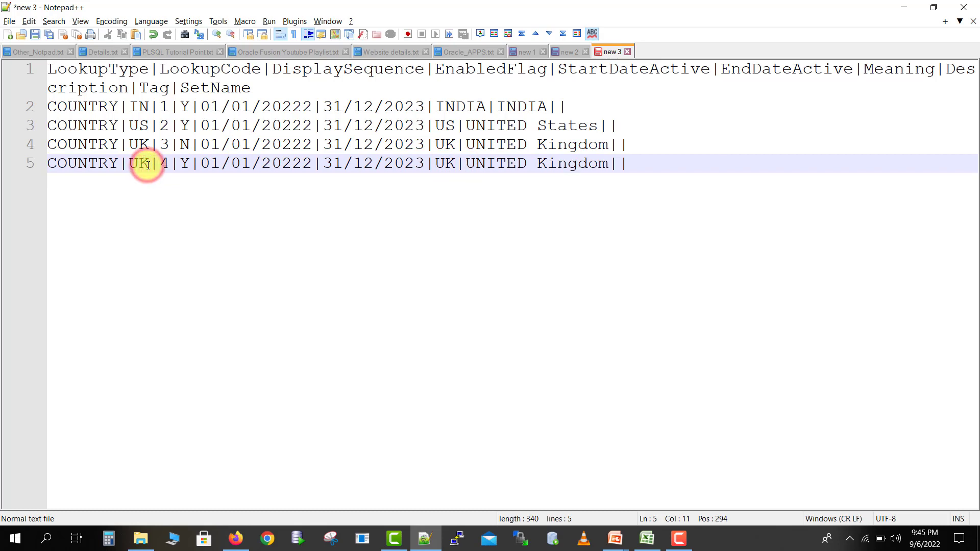
key("BackSpace")
key("Escape")
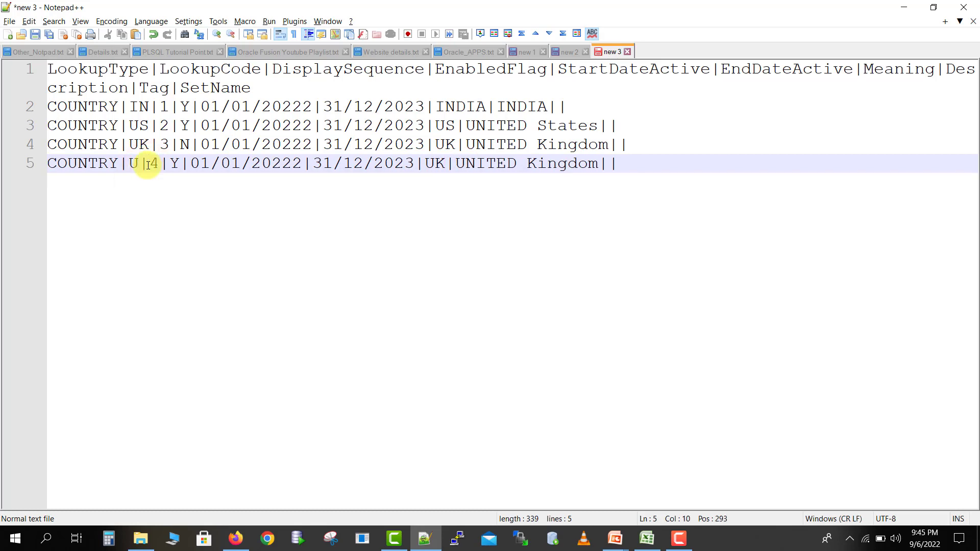
type("A")
key("Escape")
type("E")
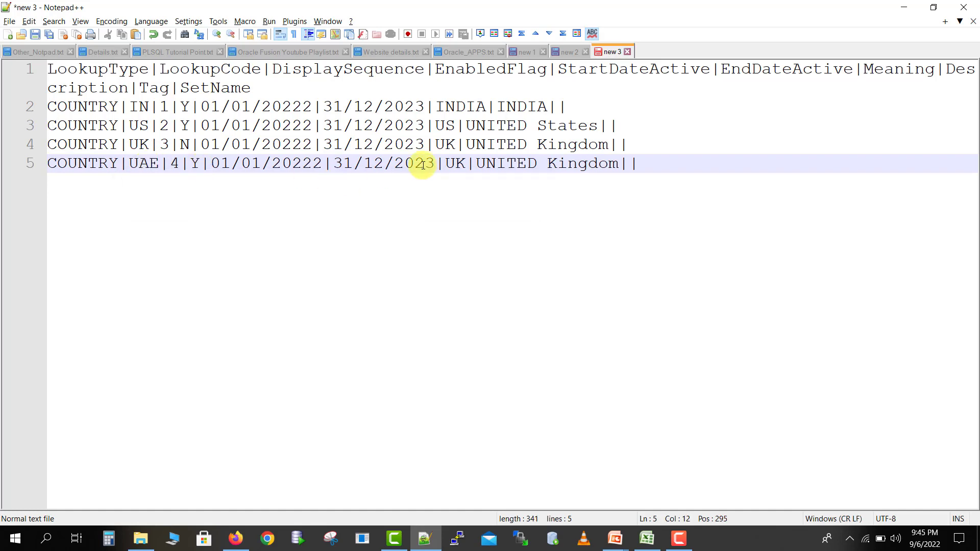
- Change the meaning on line 5 to UEA and the description to UNITED ARAB
left_click(463, 167)
key("BackSpace")
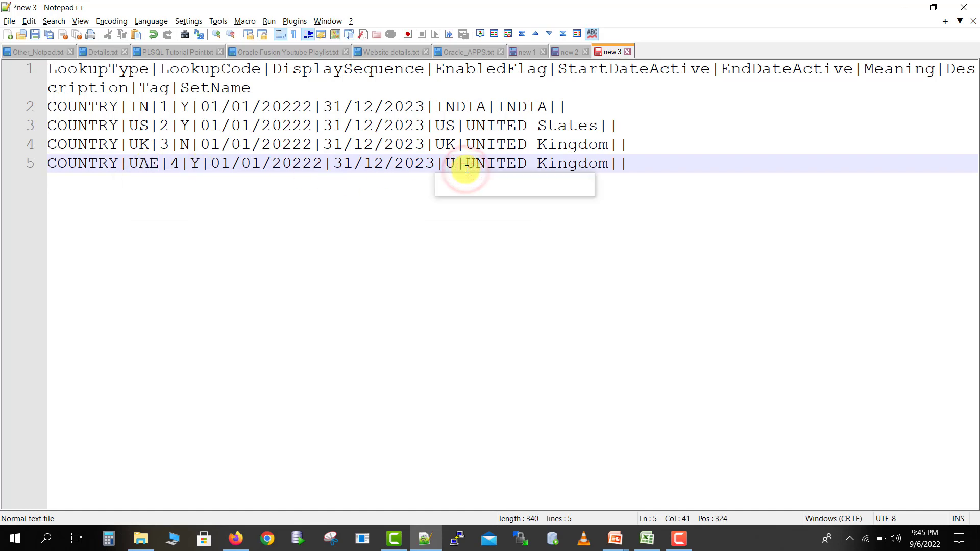
type("EA")
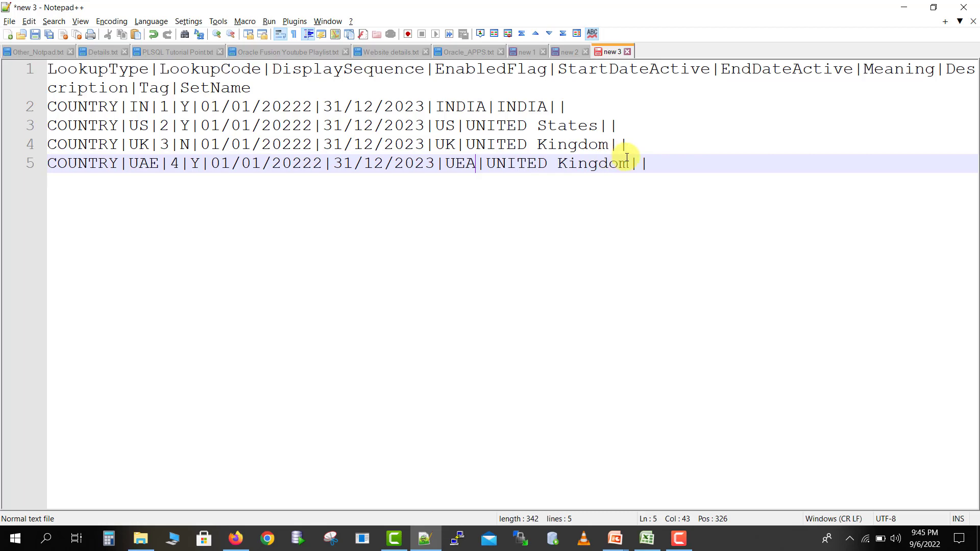
left_click_drag(630, 163, 557, 164)
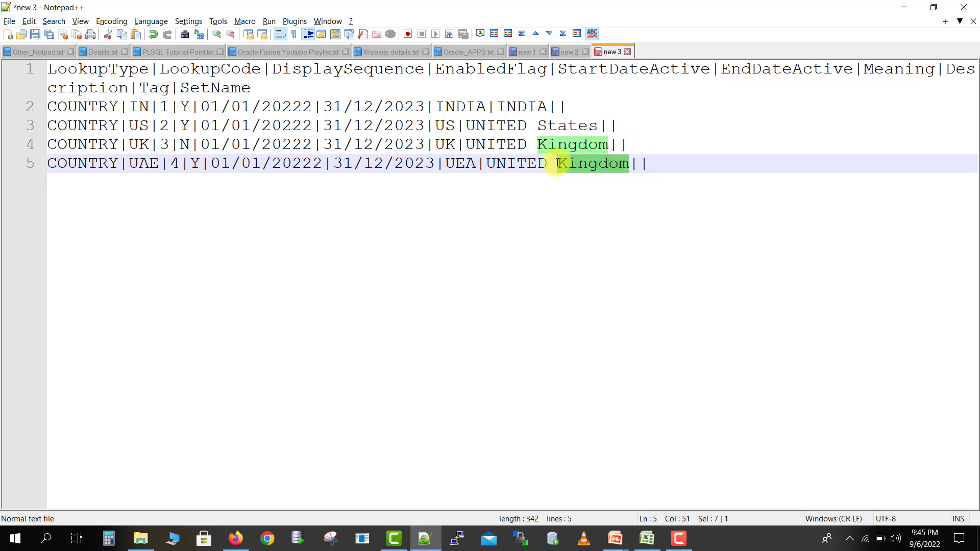
type("ARAB")
left_click(633, 156)
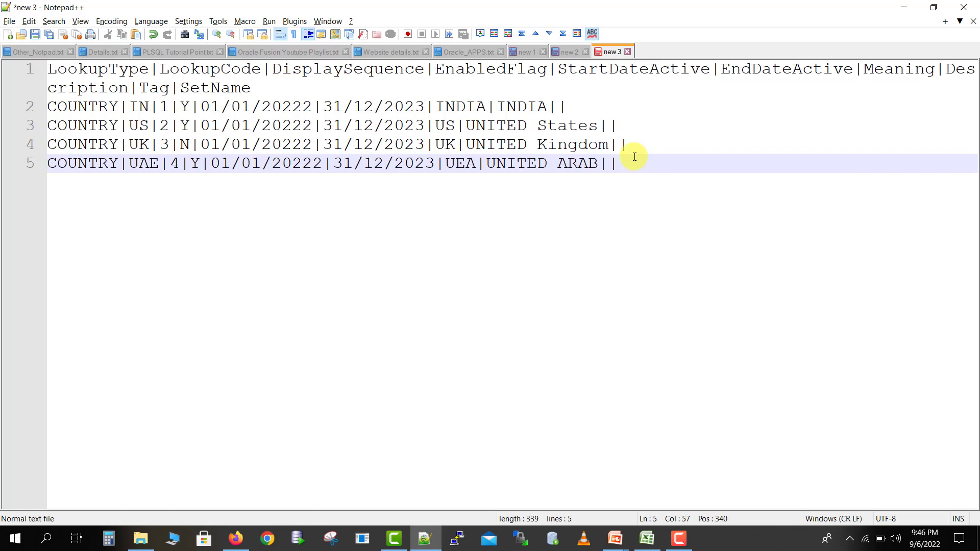
left_click(10, 21)
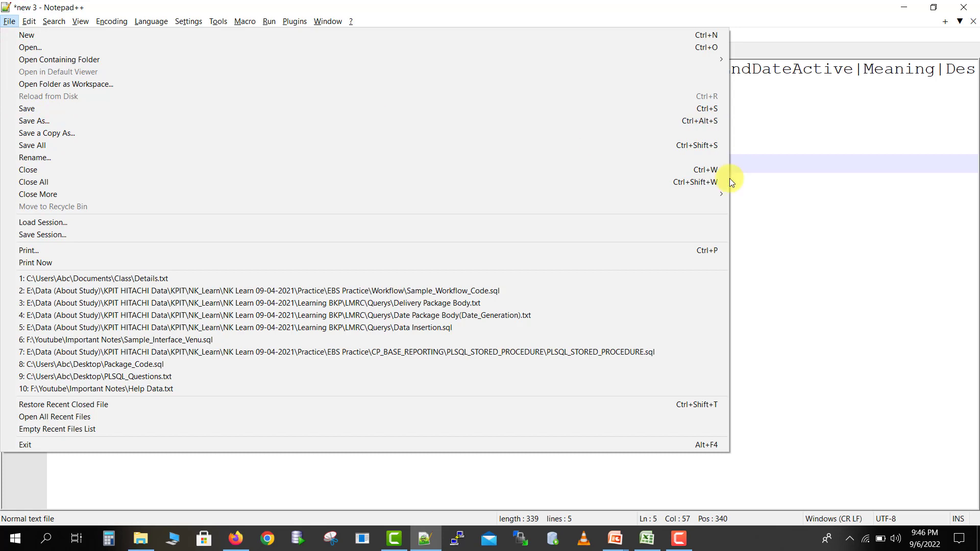
left_click(787, 180)
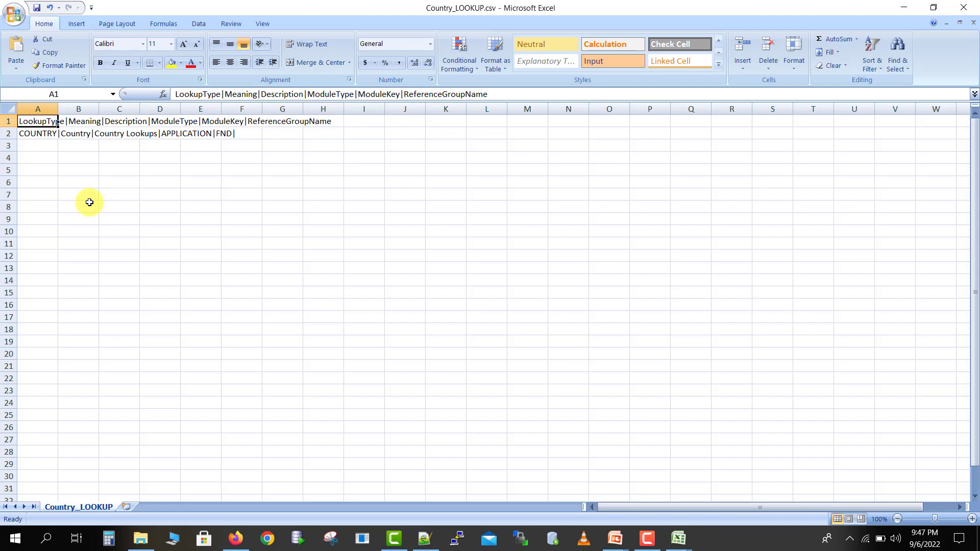
- Switch to Excel and fit column A of Country_LOOKUP.csv to the width of its contents
left_click(9, 113)
double_click(58, 109)
left_click(120, 203)
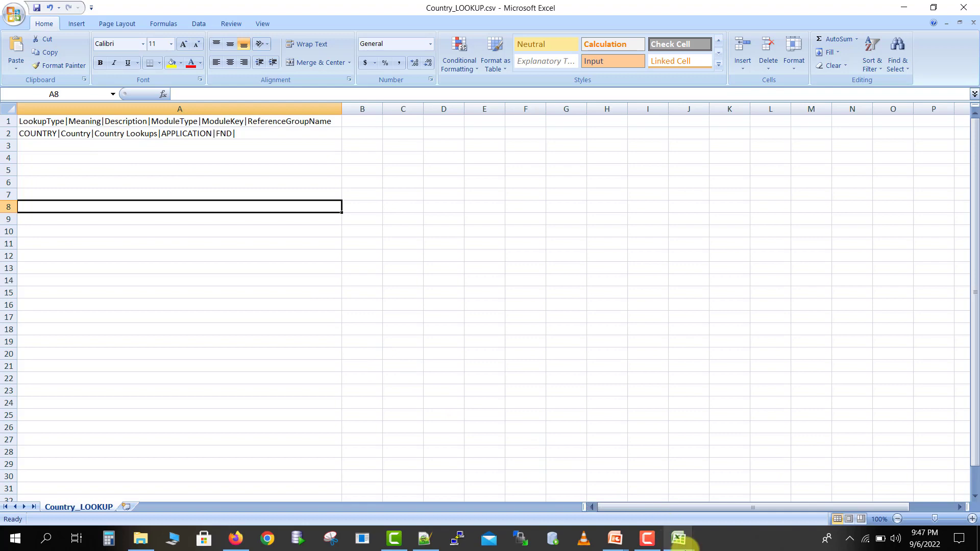
- Bring up the Country_Lookup_Codes.csv workbook and fit its column A to the width of its contents
left_click(679, 539)
left_click(706, 501)
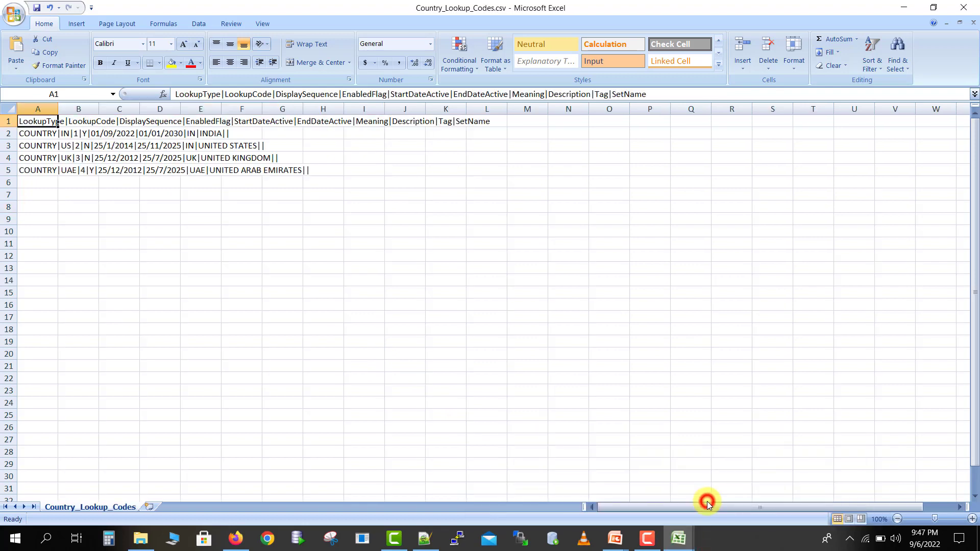
left_click(9, 109)
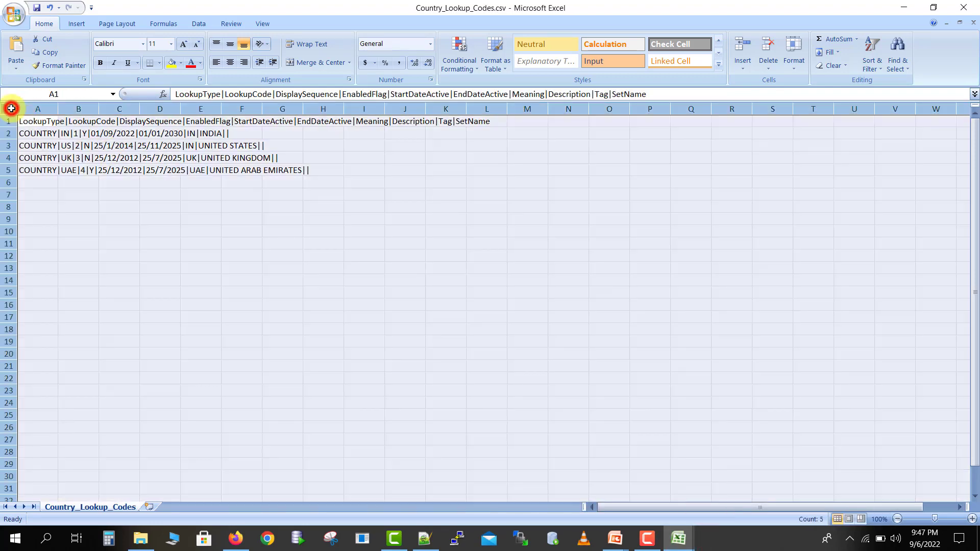
double_click(58, 109)
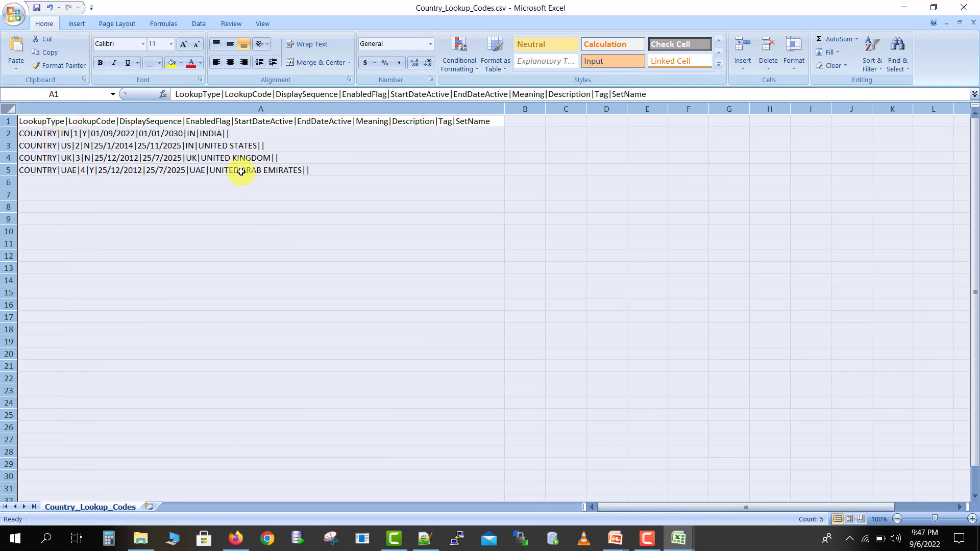
- Change the UAE row's description to UNITED ARAB, then save Country_Lookup_Codes.csv keeping the CSV format and close it
left_click(143, 133)
left_click_drag(143, 133, 147, 142)
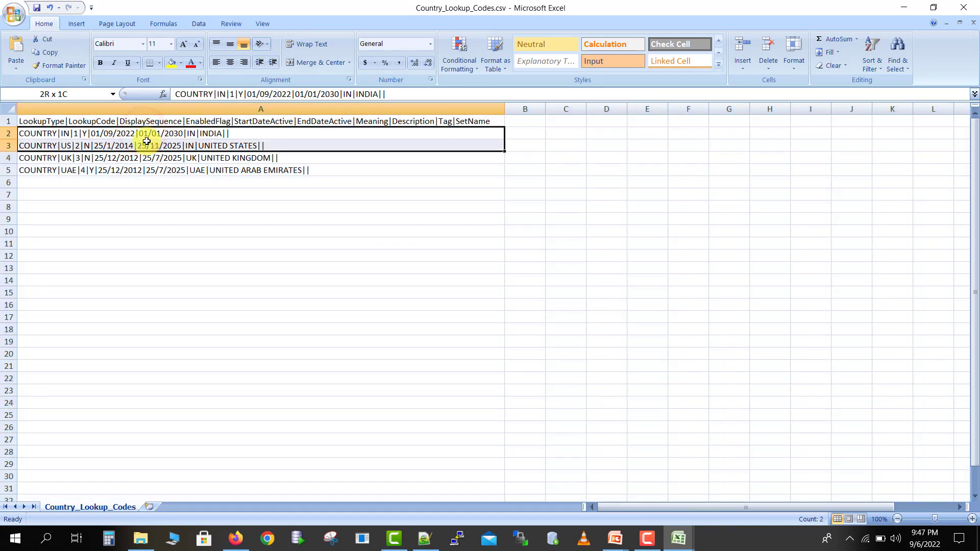
left_click(153, 217)
left_click(181, 241)
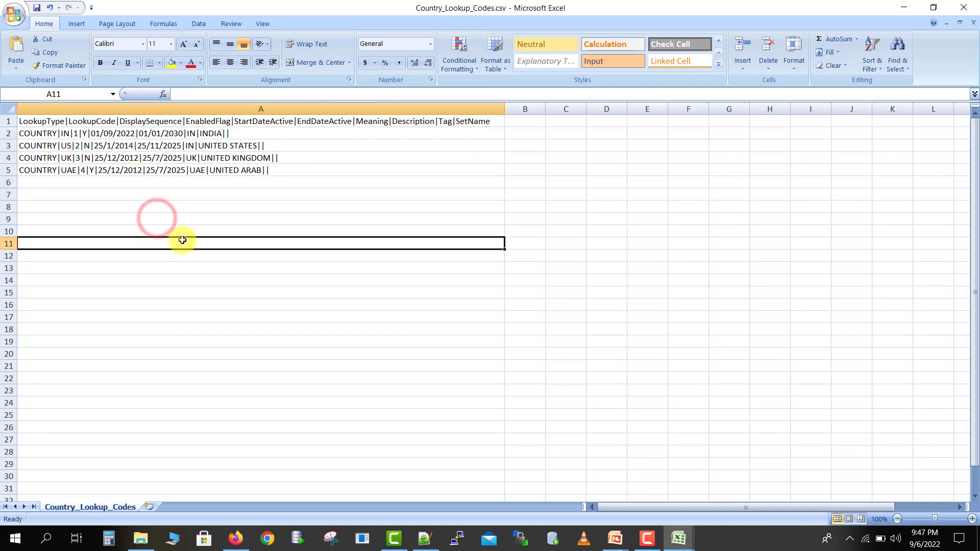
key("ctrl+s")
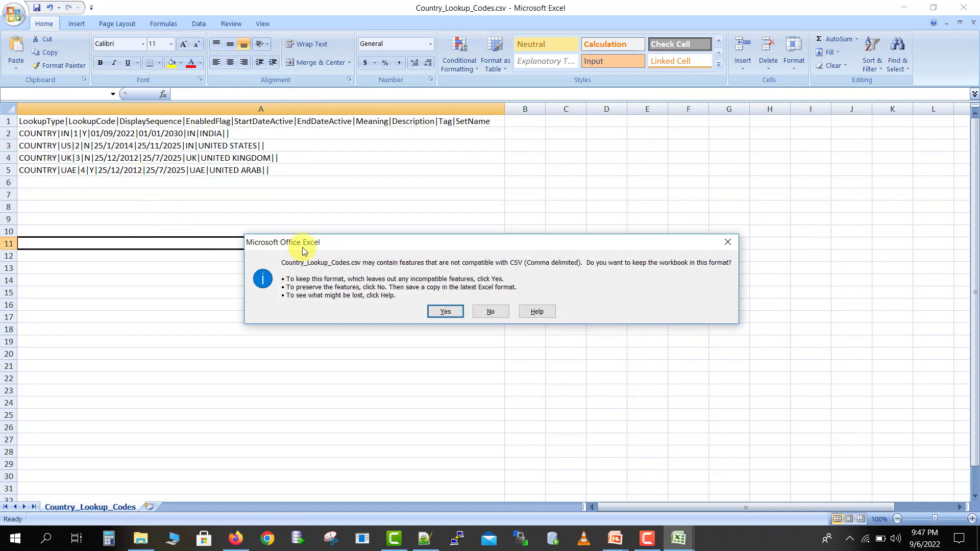
left_click(444, 311)
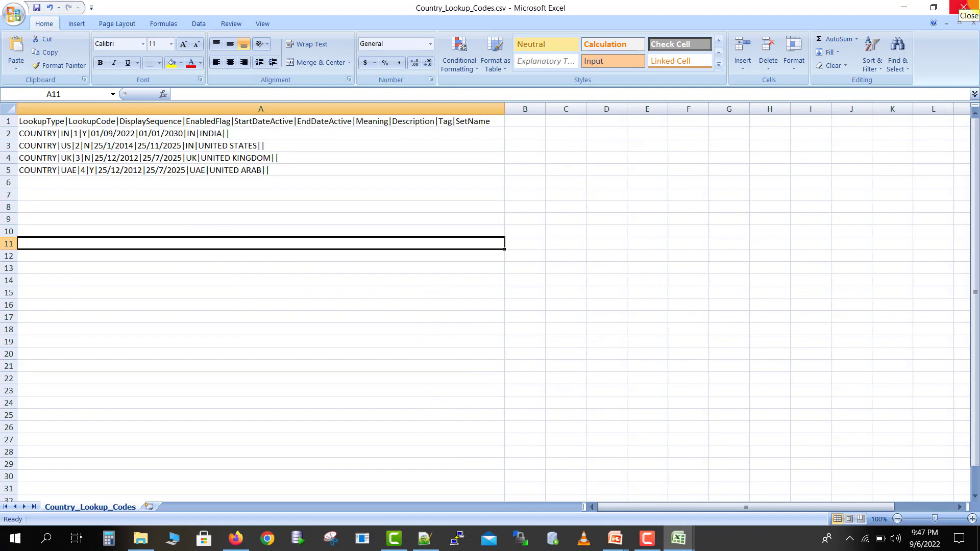
left_click(963, 7)
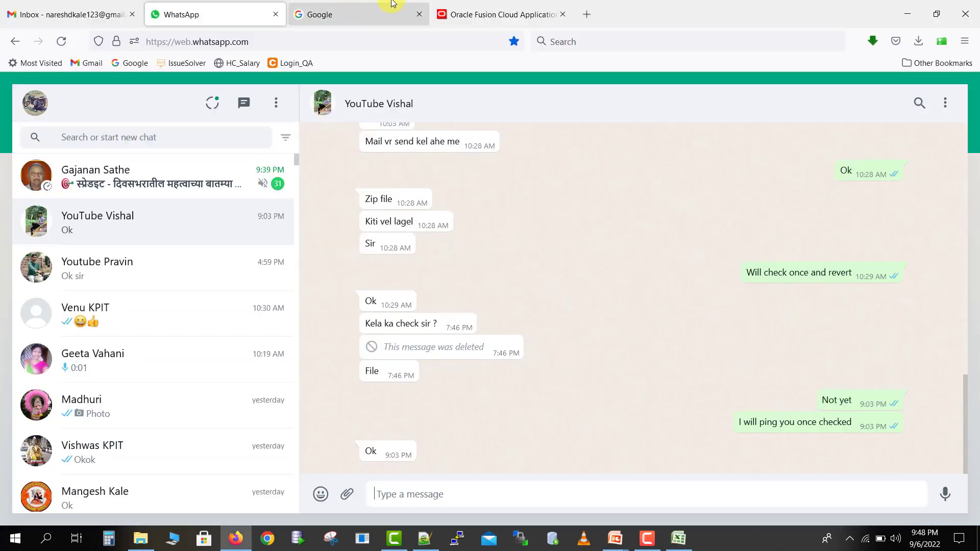
- Switch to Oracle Fusion Cloud Applications in the browser and open the File Import and Export page from Tools
left_click(500, 15)
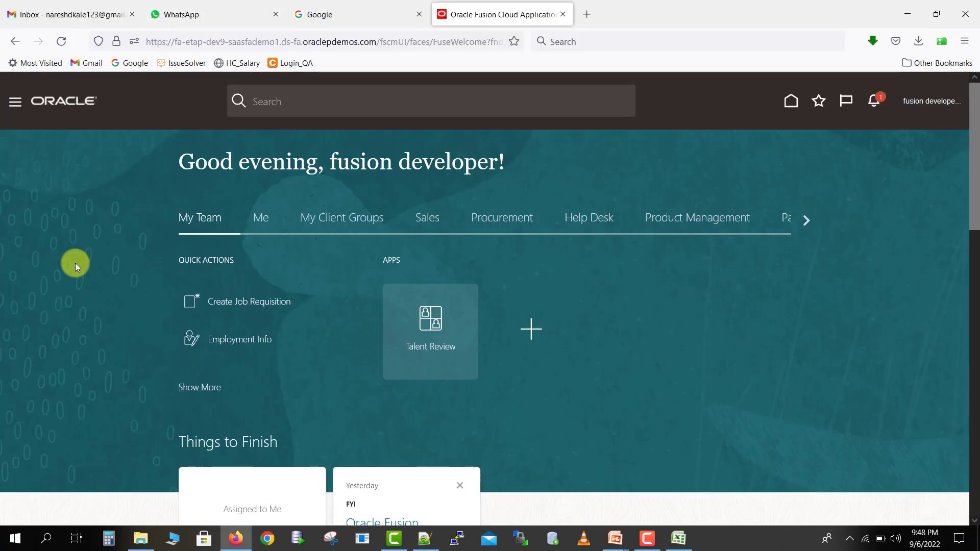
left_click(16, 104)
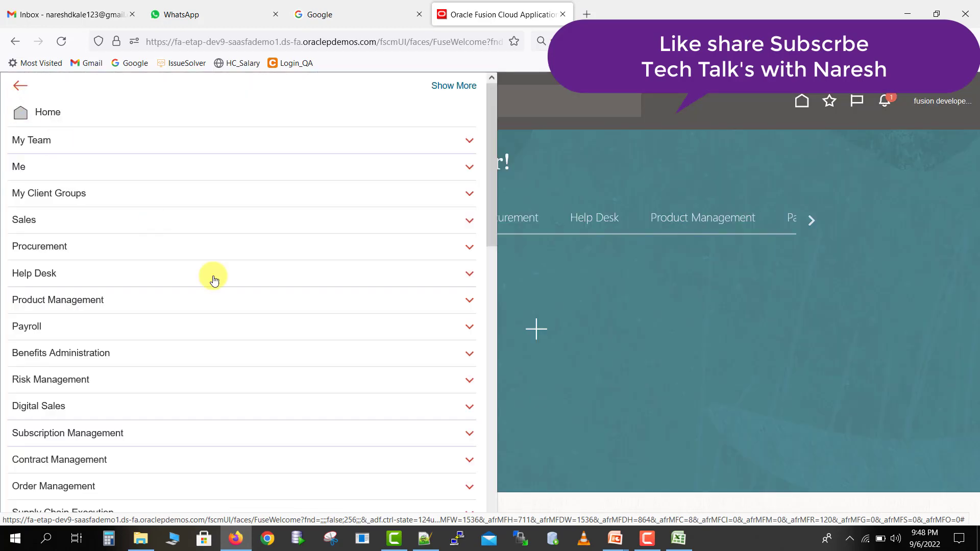
left_click_drag(491, 215, 501, 440)
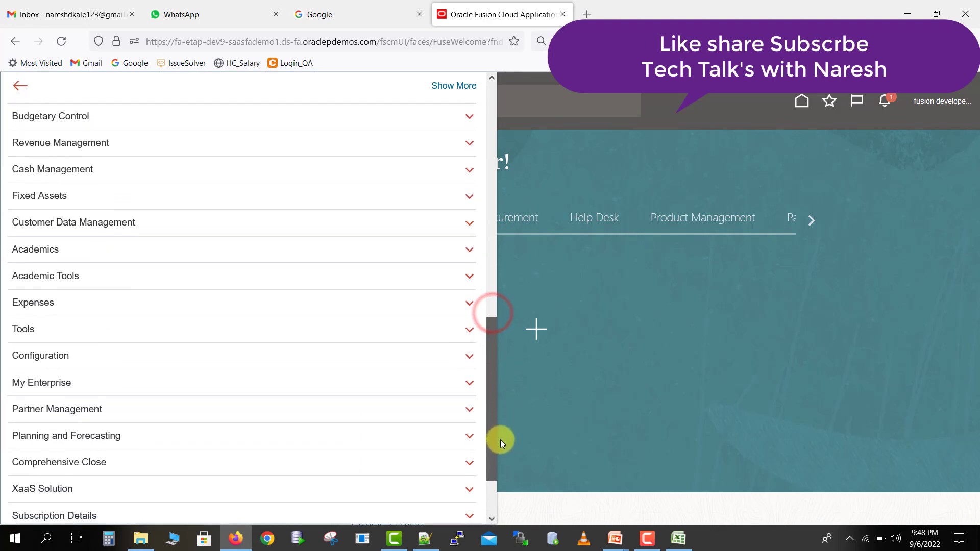
left_click(398, 325)
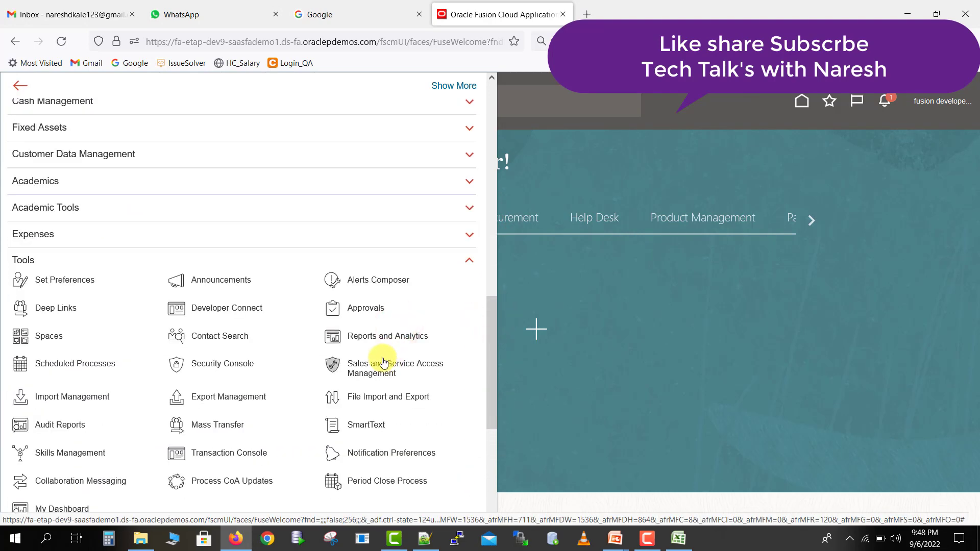
left_click(367, 400)
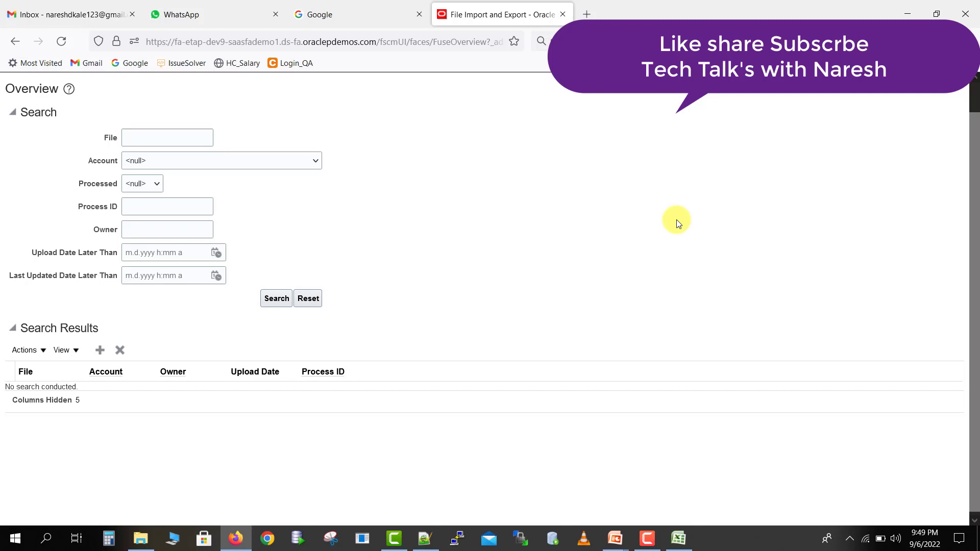
- Upload Country_LOOKUP.csv to the setup/functionalSetupManager/import account
left_click(99, 352)
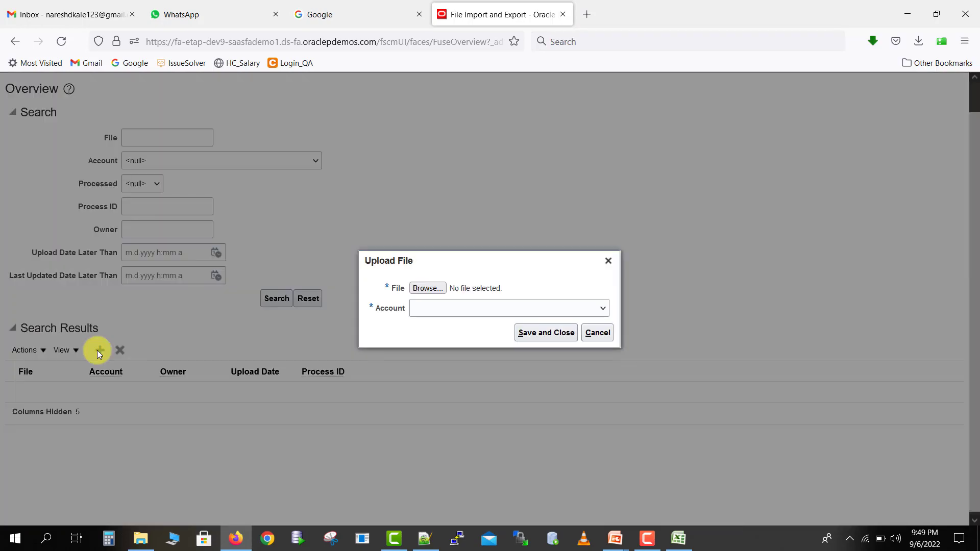
left_click(438, 292)
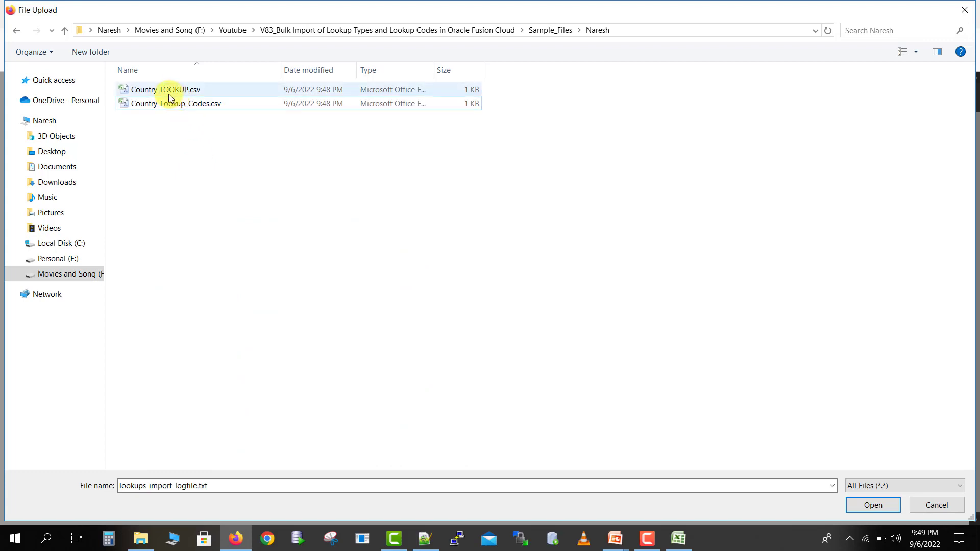
double_click(168, 94)
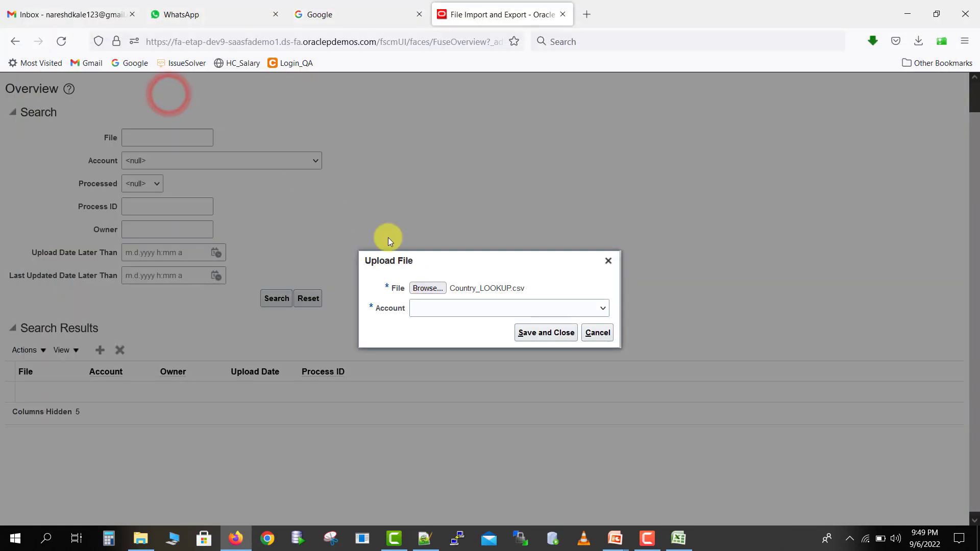
left_click(602, 309)
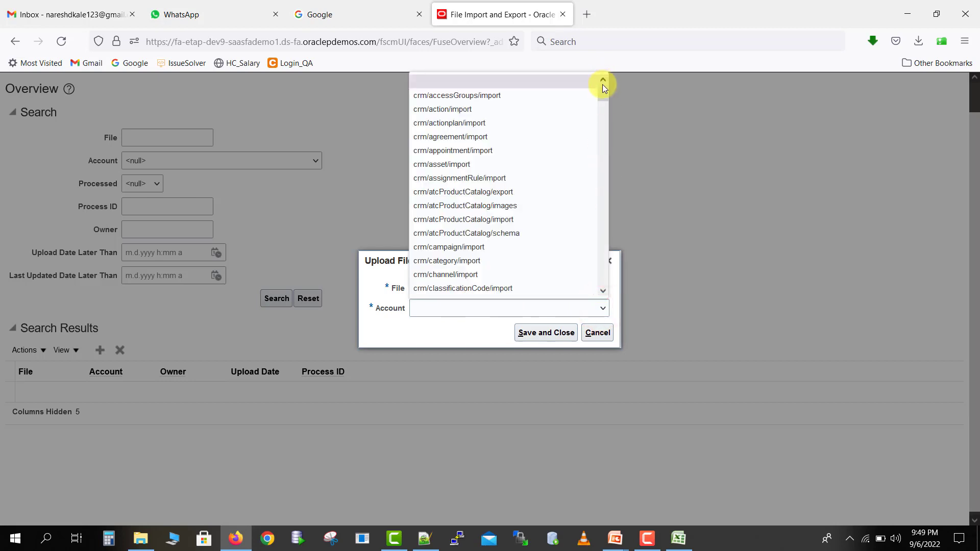
left_click_drag(602, 87, 602, 292)
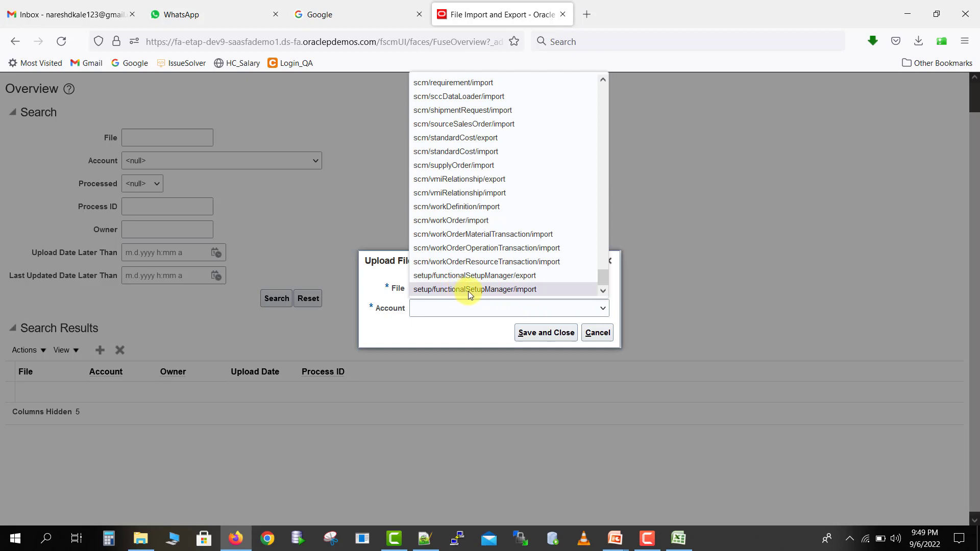
left_click(484, 290)
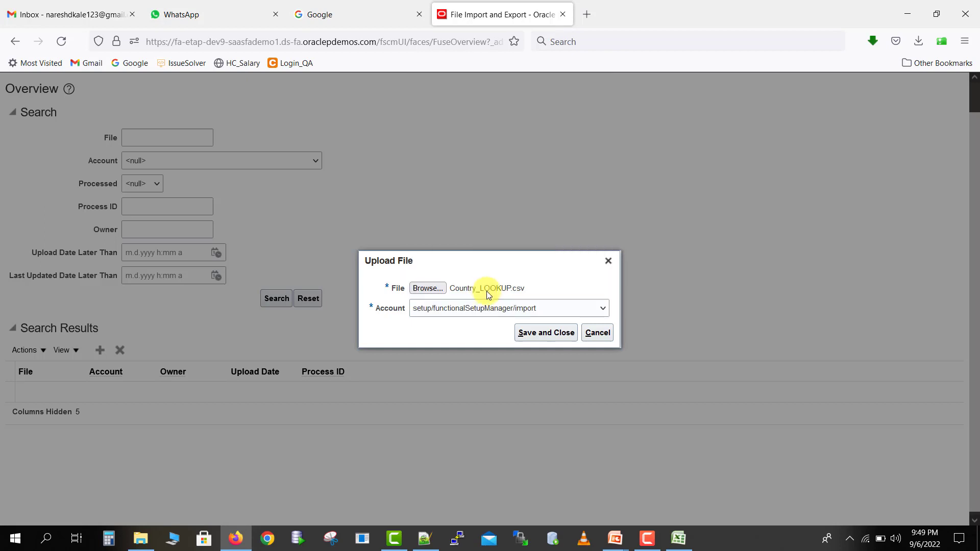
left_click(539, 332)
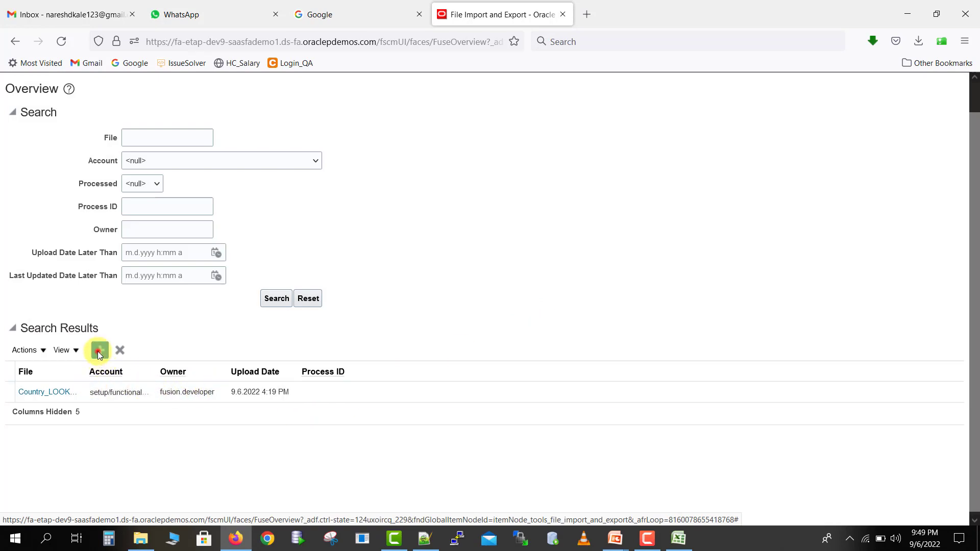
- Upload Country_Lookup_Codes.csv to the setup/functionalSetupManager/import account
left_click(100, 351)
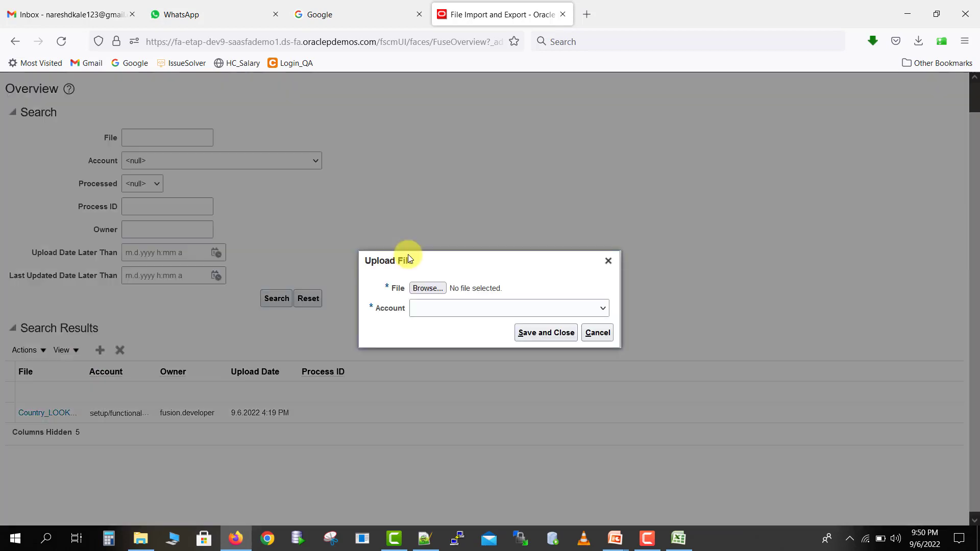
left_click(438, 290)
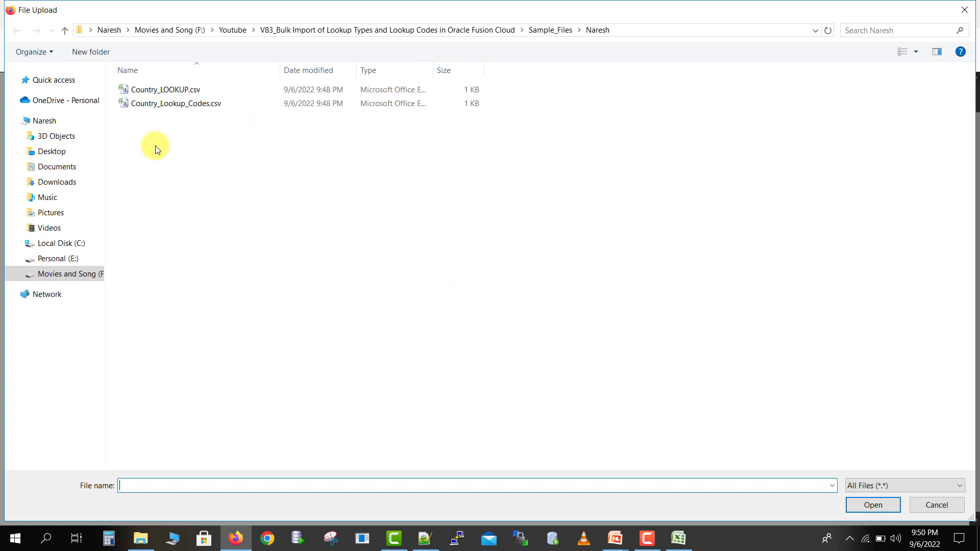
double_click(166, 103)
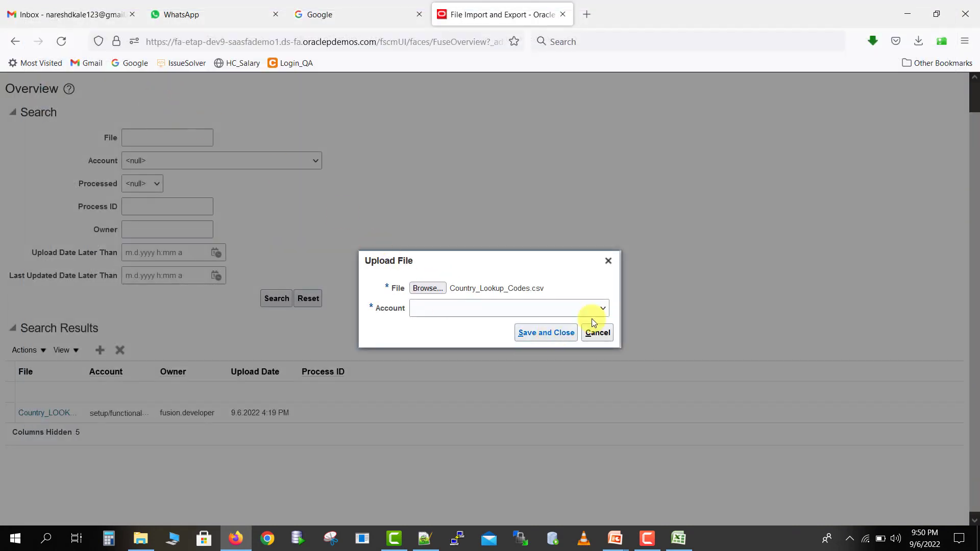
left_click(602, 310)
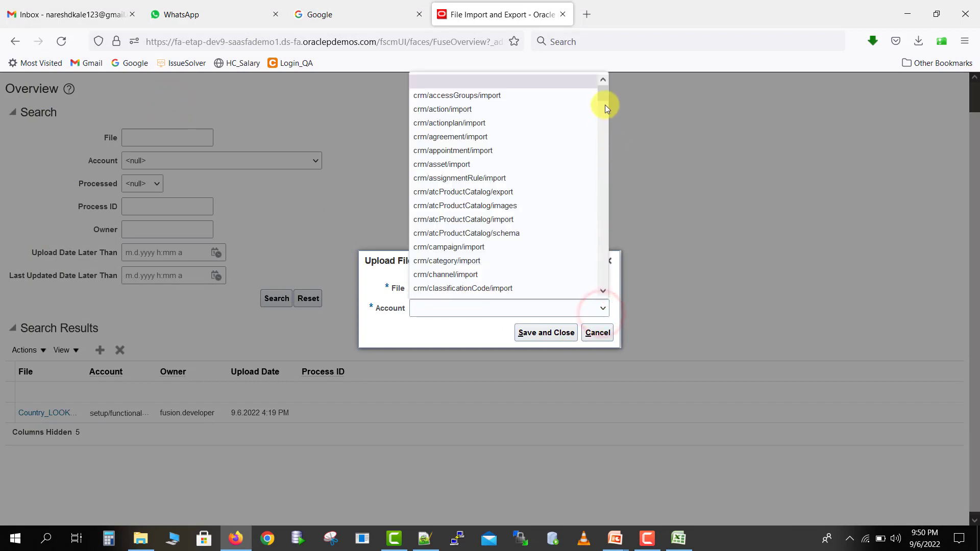
left_click_drag(603, 97, 604, 292)
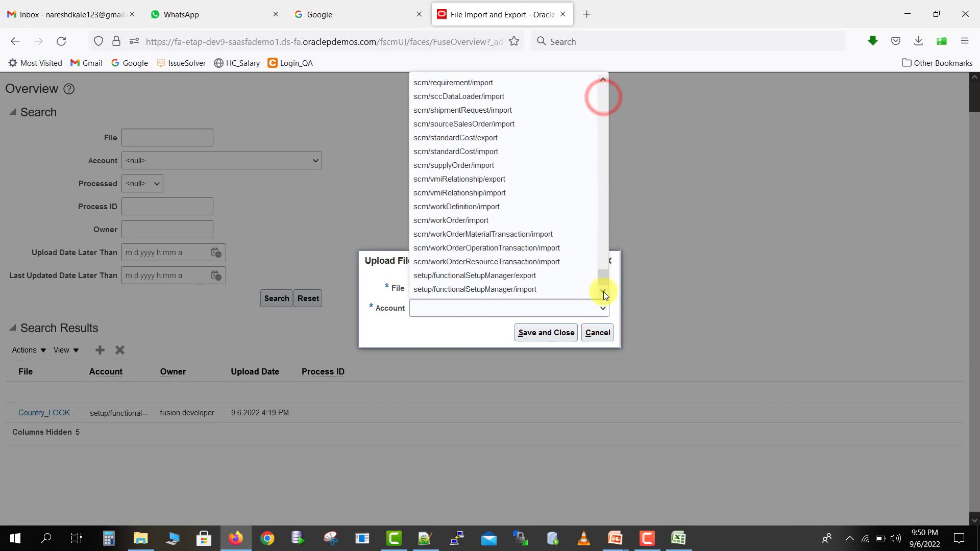
left_click(539, 290)
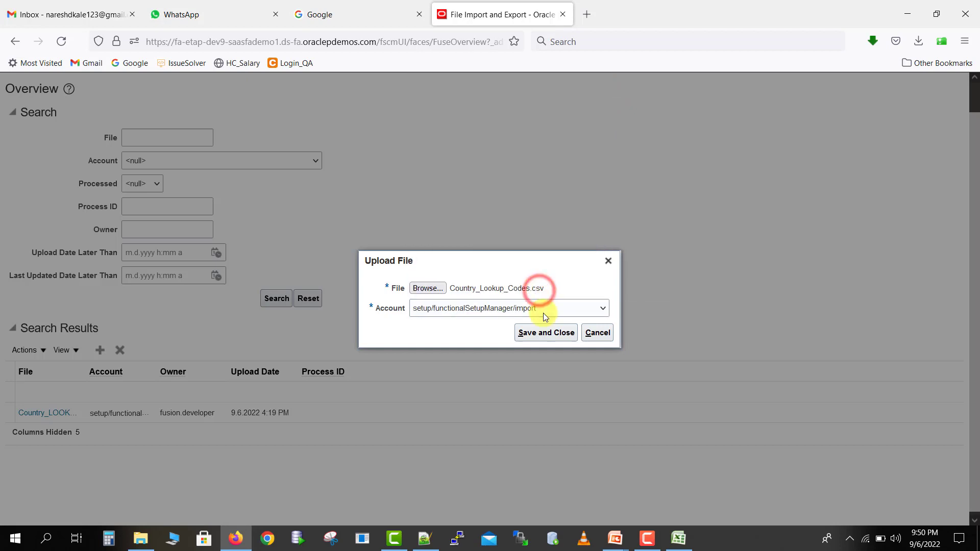
left_click(549, 332)
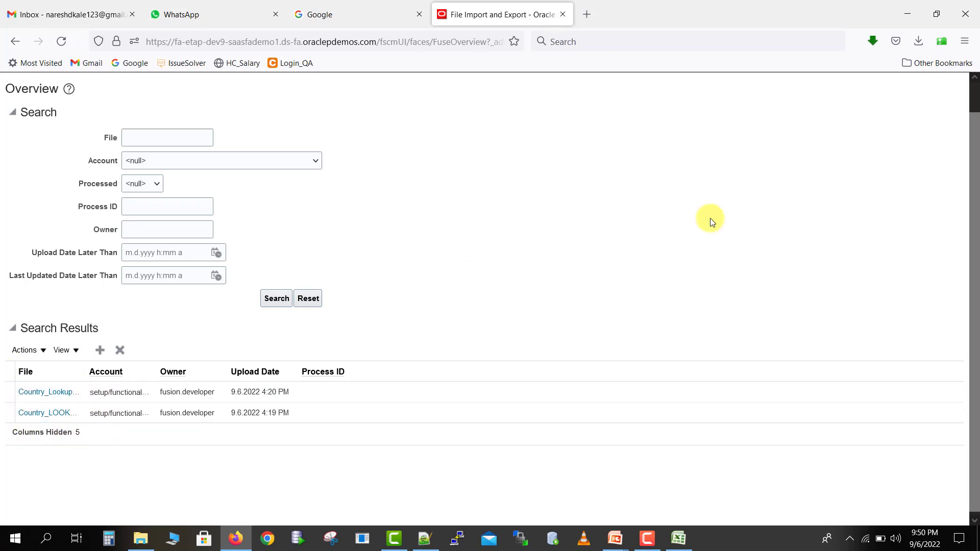
- Go to Setup and Maintenance and open its search page for tasks, task lists and business objects
left_click_drag(973, 216, 973, 124)
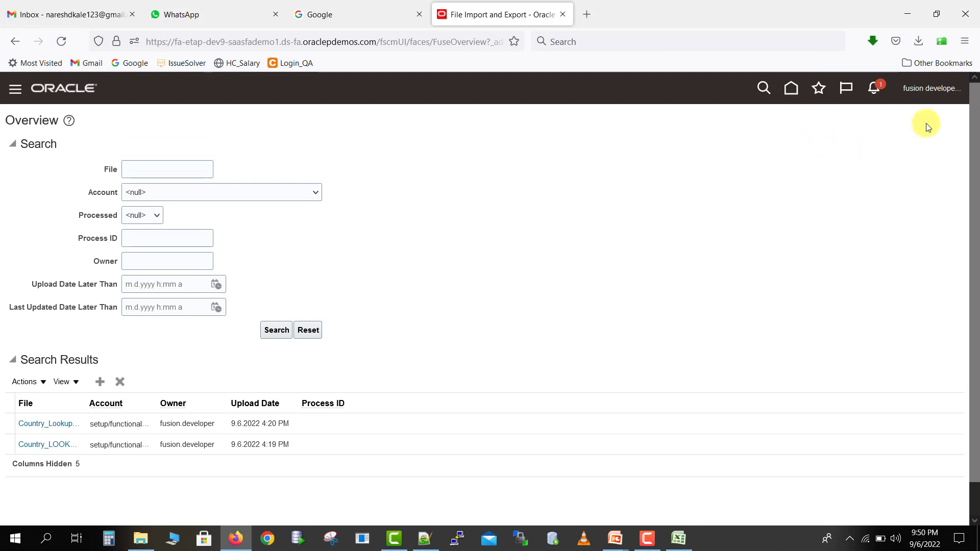
left_click(958, 96)
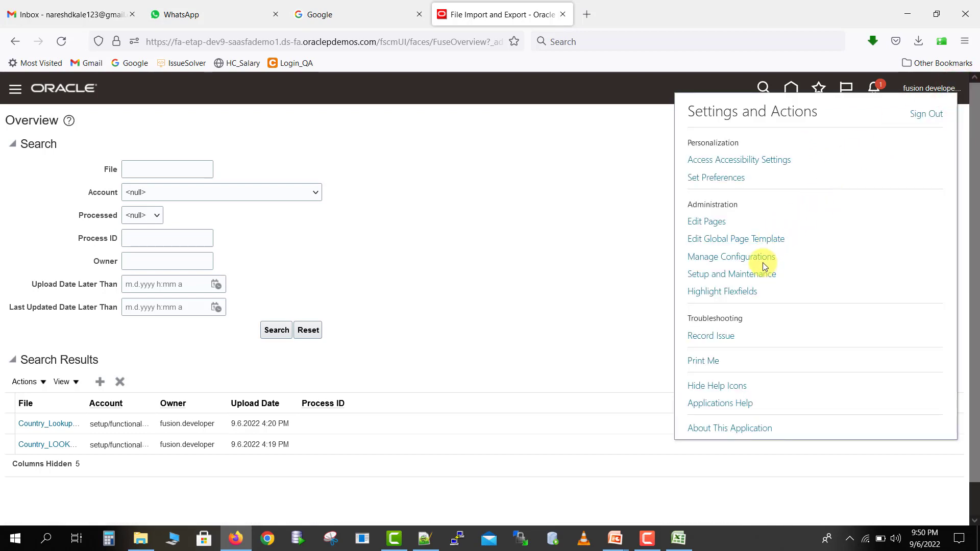
left_click(752, 276)
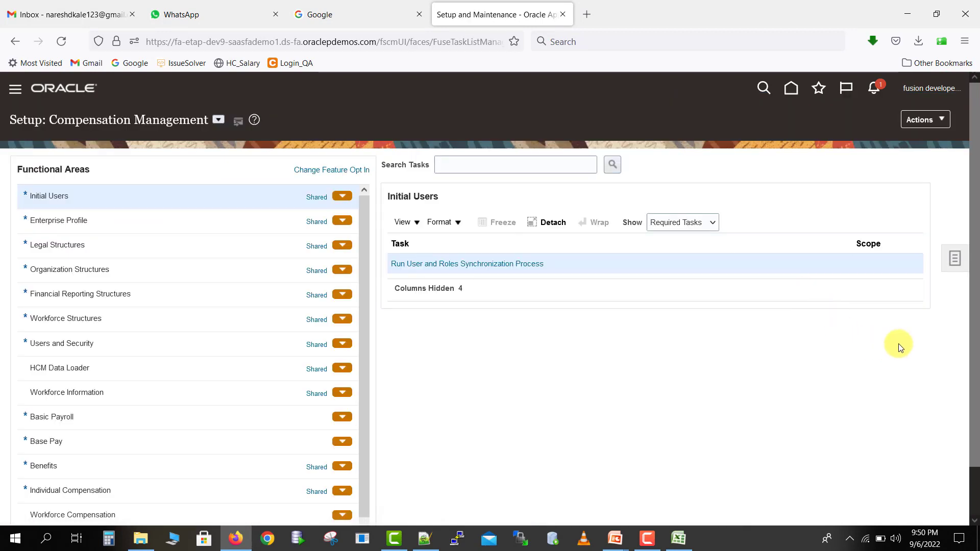
left_click(959, 263)
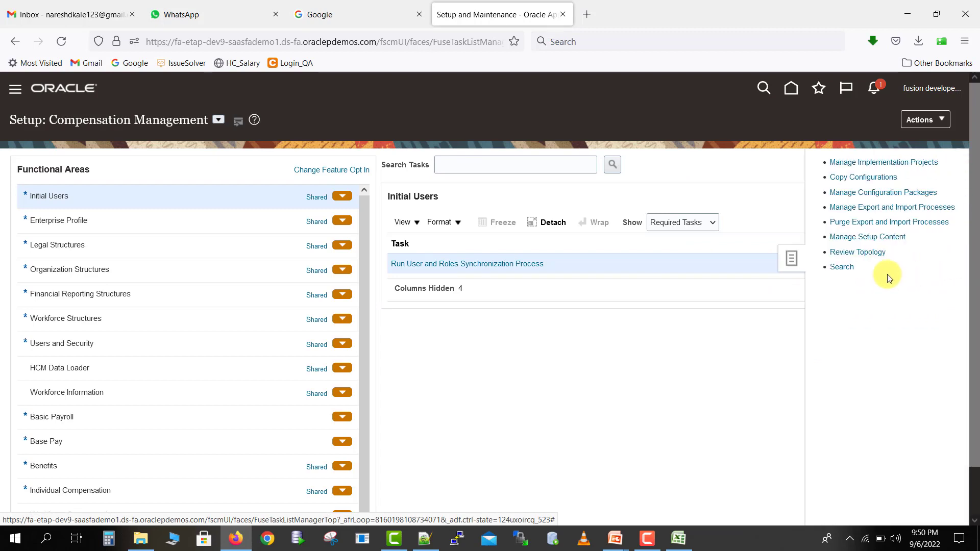
left_click(841, 267)
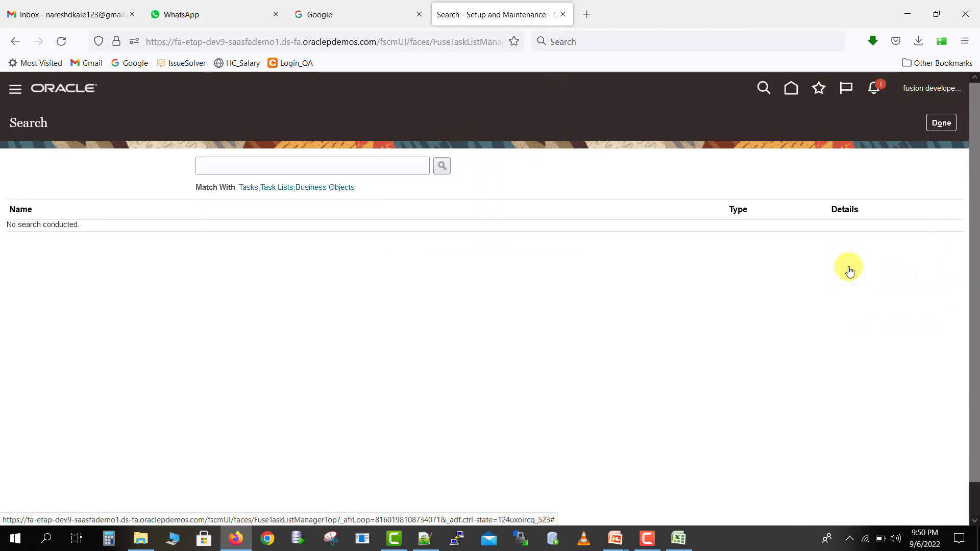
- Search the setup tasks for Manage%common%lookup% and open the Manage Common Lookups task
left_click(396, 163)
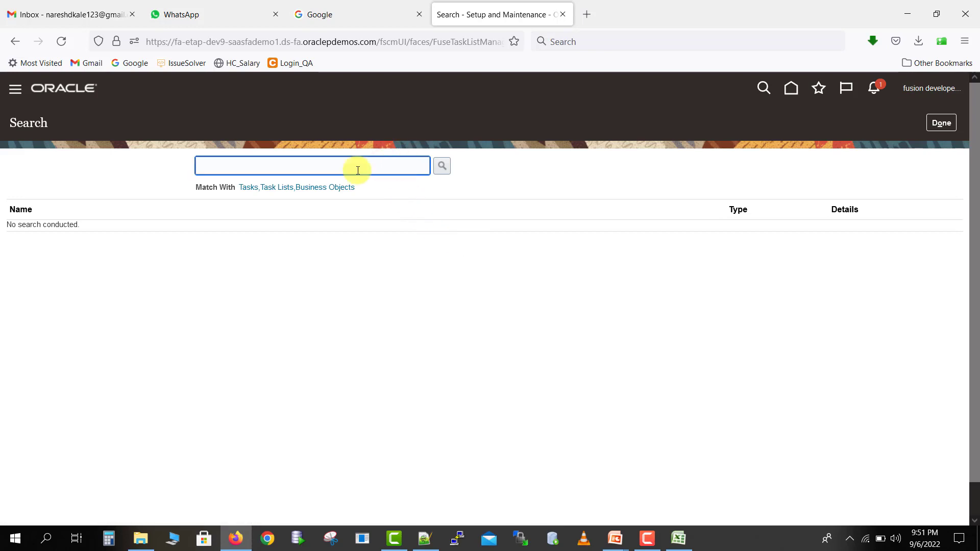
type("Manage%common%lookup")
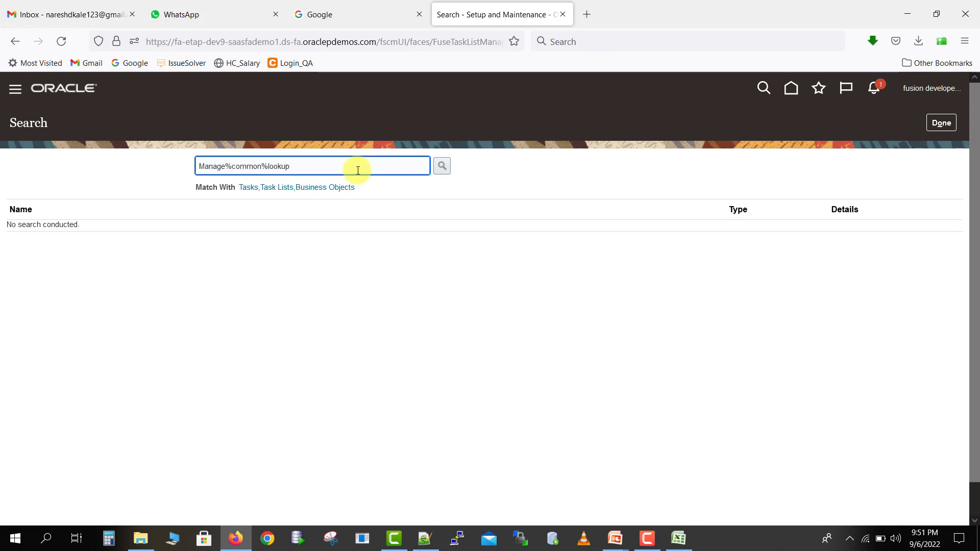
type("%")
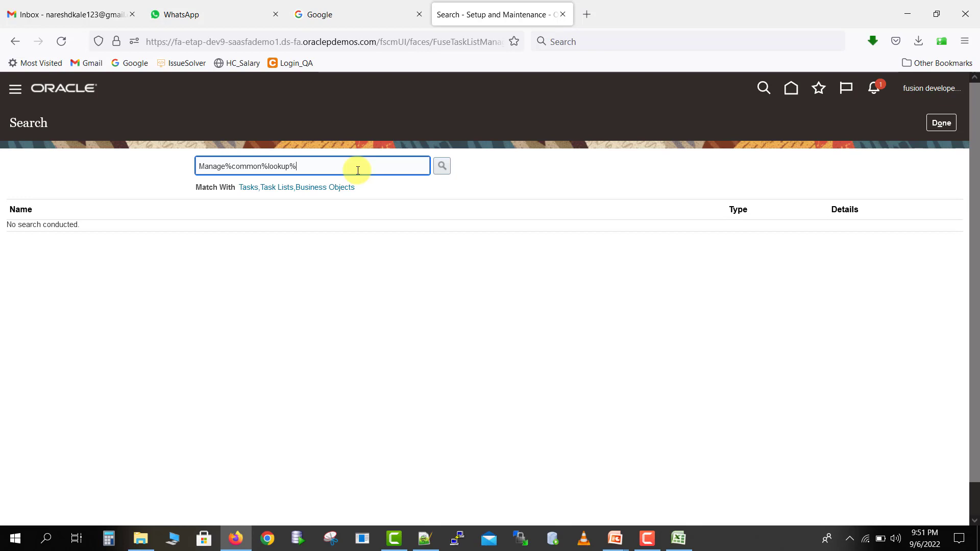
left_click(442, 163)
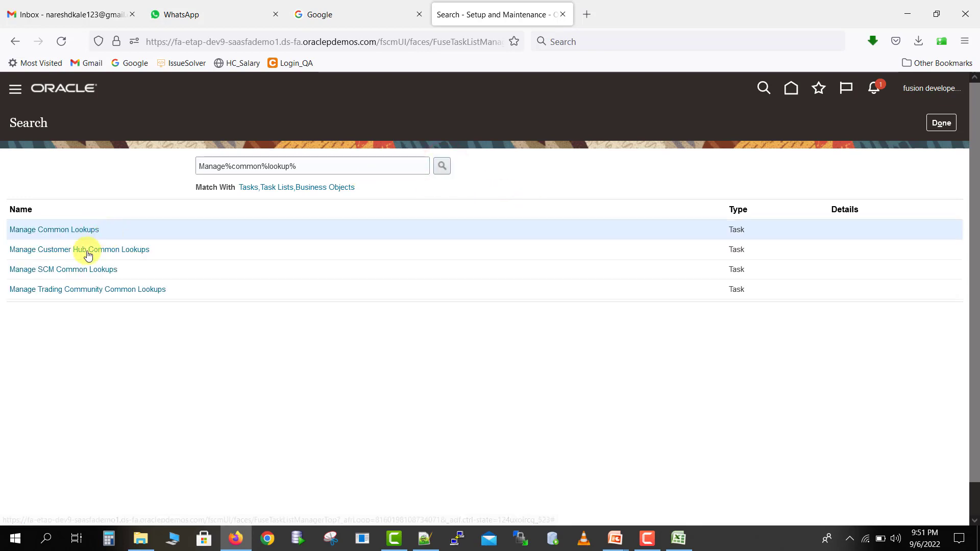
left_click(58, 232)
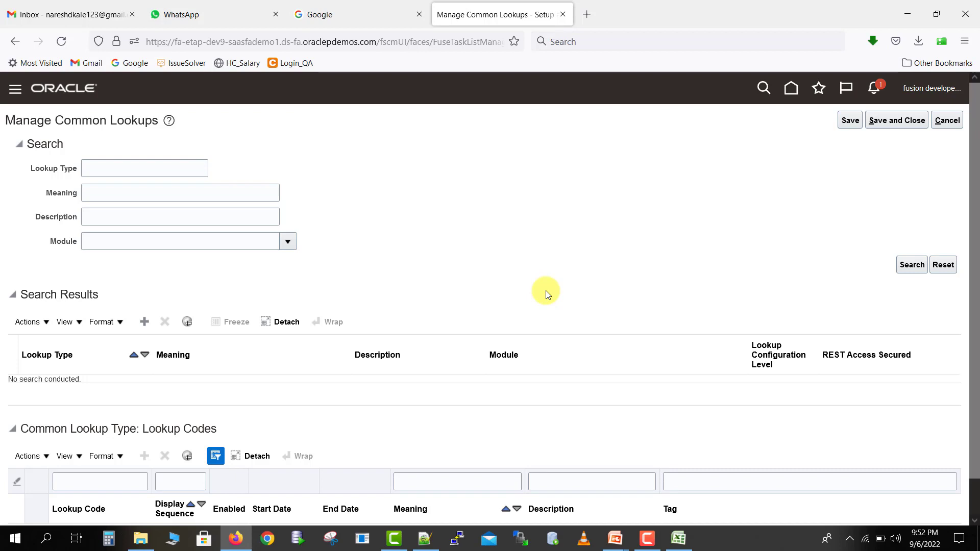
- Start importing common lookups and select the setup/functionalSetupManager/import account
left_click(47, 323)
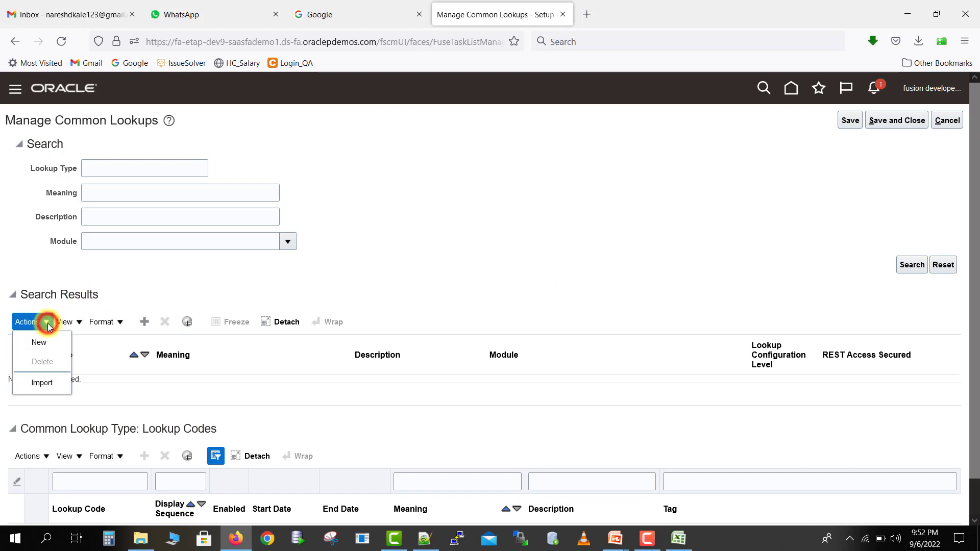
left_click(43, 383)
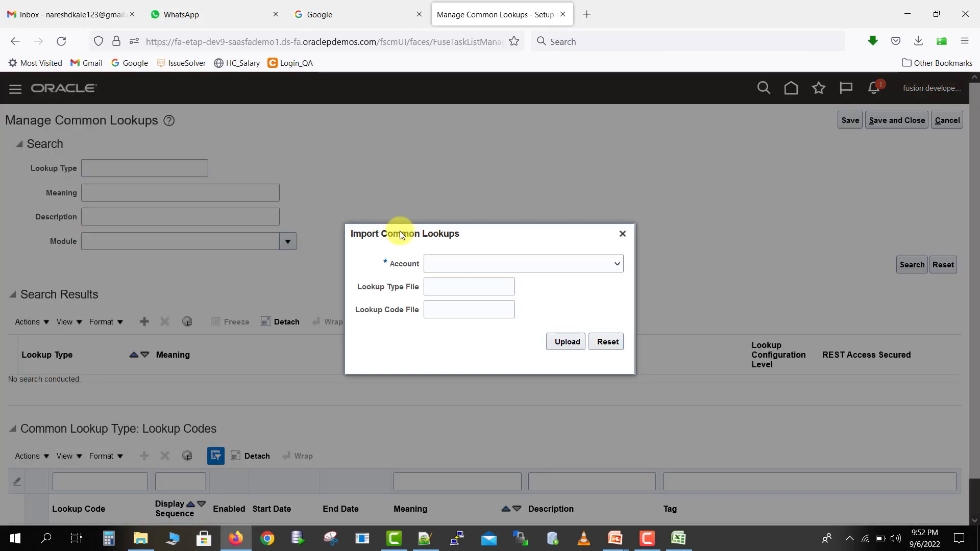
left_click(617, 264)
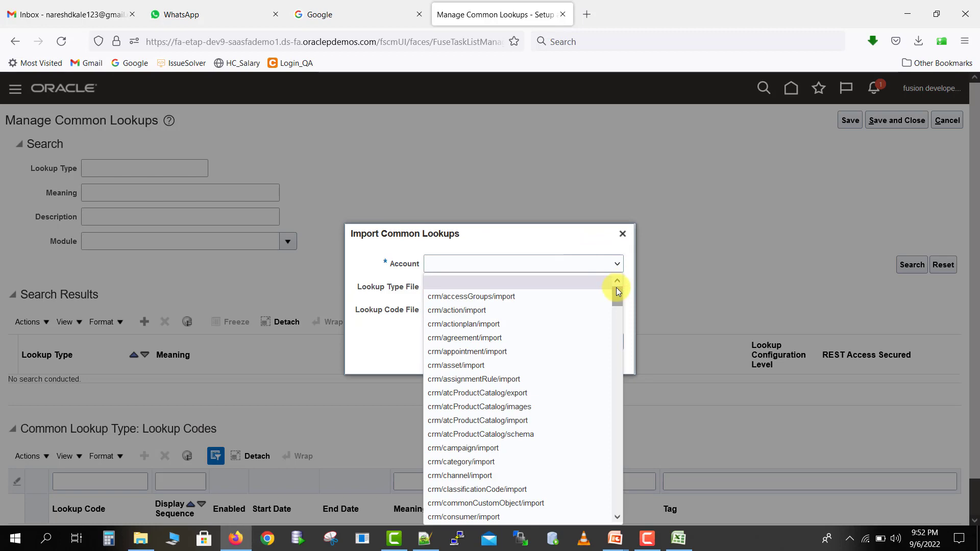
left_click_drag(616, 286, 616, 517)
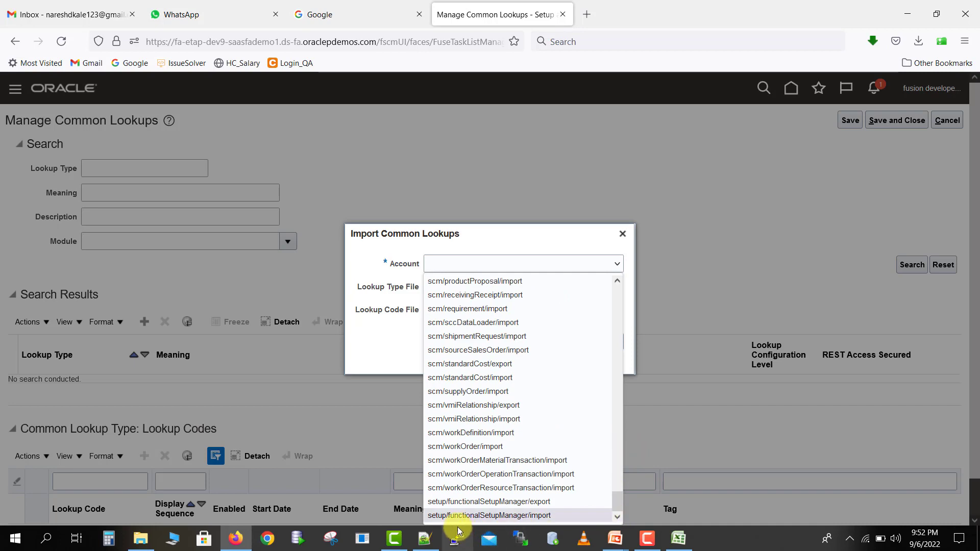
left_click(493, 515)
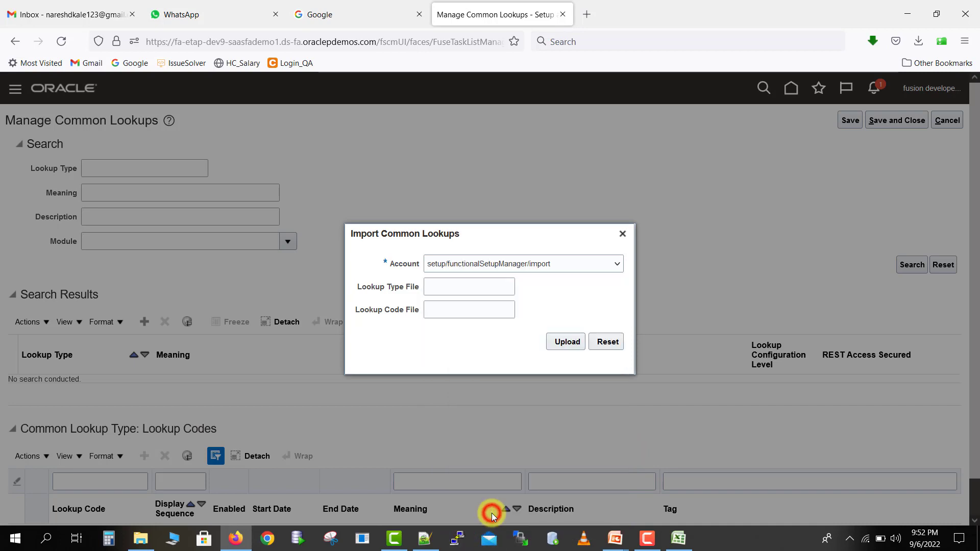
- Copy the Country_LOOKUP file name from File Explorer and enter it as the lookup type file in the import dialog
left_click(444, 289)
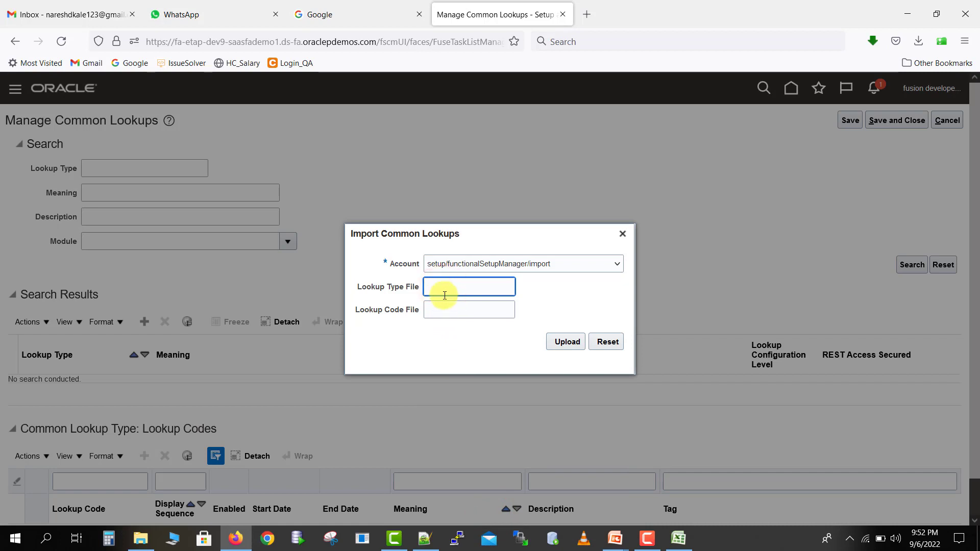
left_click(443, 310)
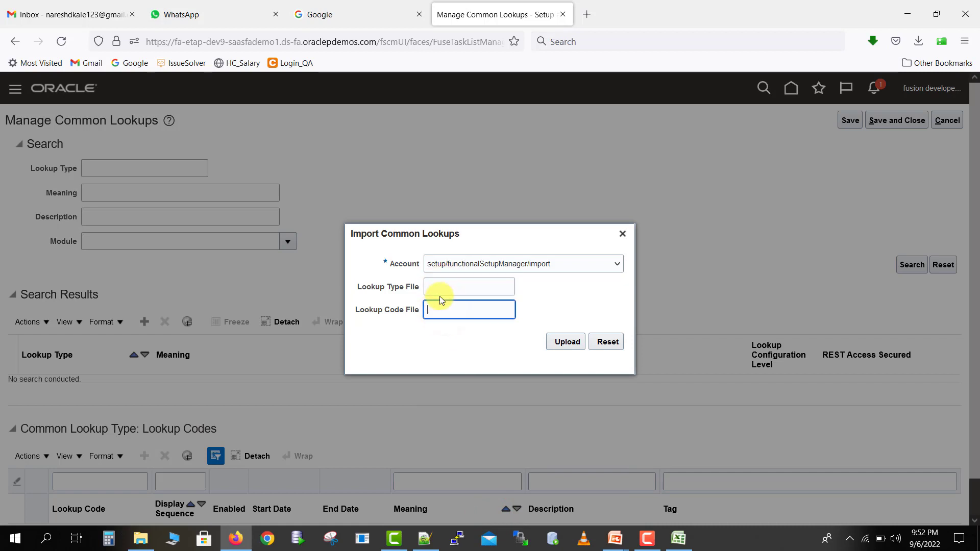
left_click(434, 286)
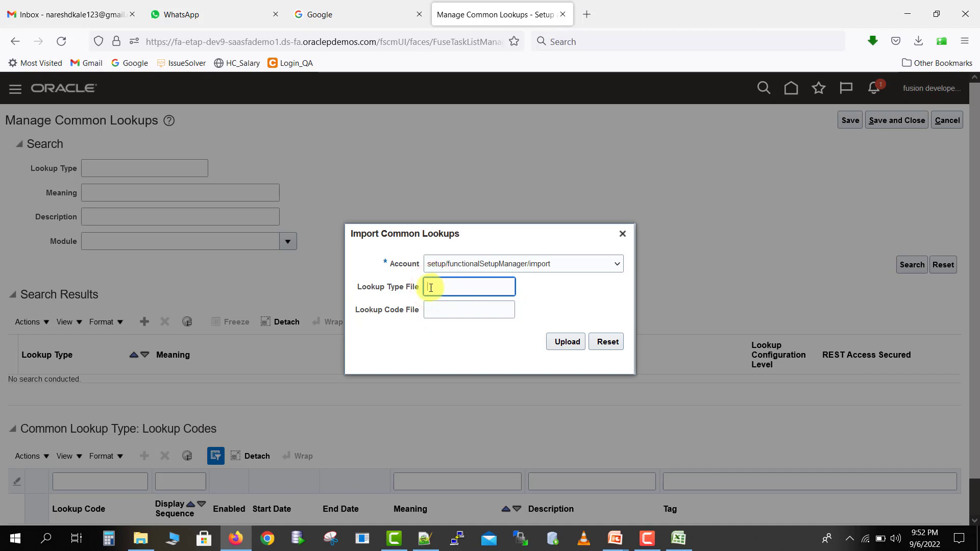
left_click(141, 541)
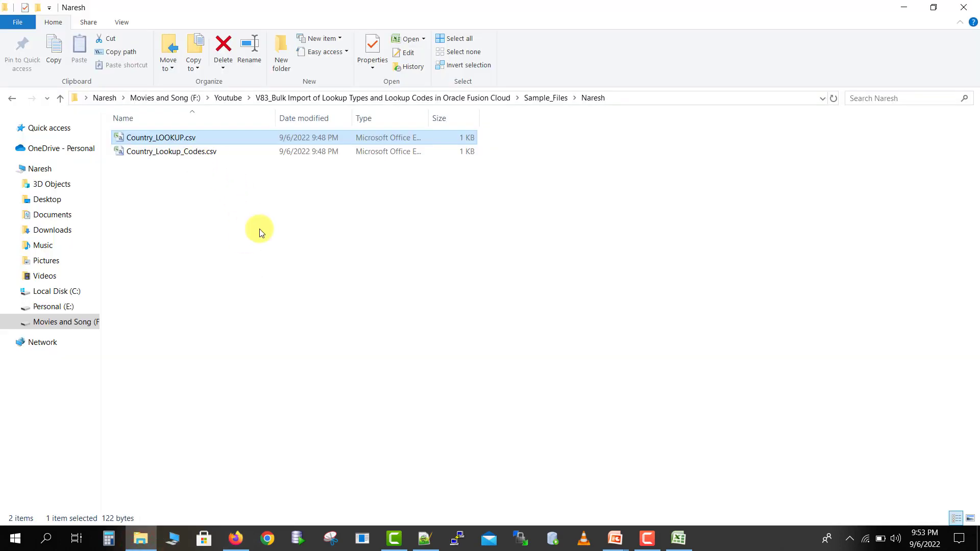
key("F2")
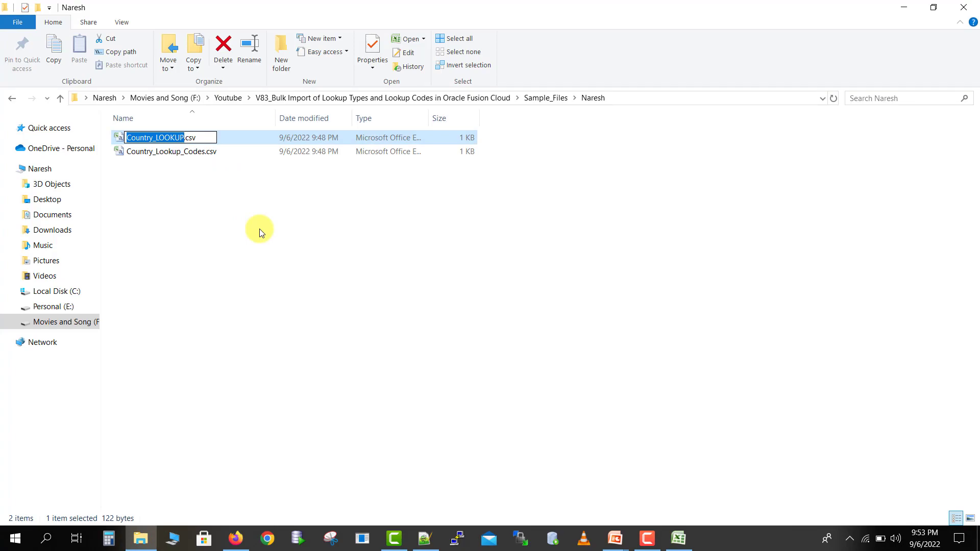
key("ctrl+c")
key("Escape")
key("alt+Tab")
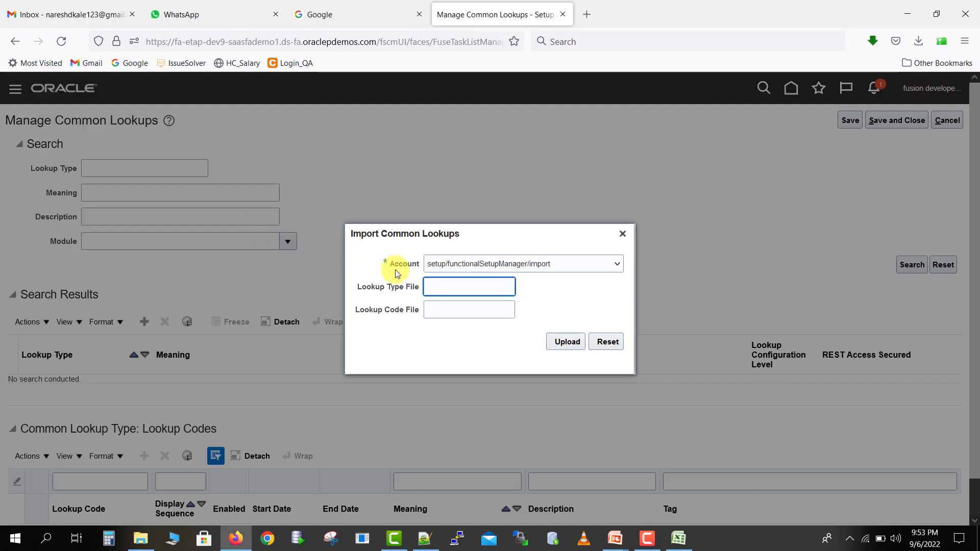
key("ctrl+v")
- Copy the Country_Lookup_Codes file name from File Explorer and enter it as the lookup code file in the import dialog
key("alt+Tab")
key("Down")
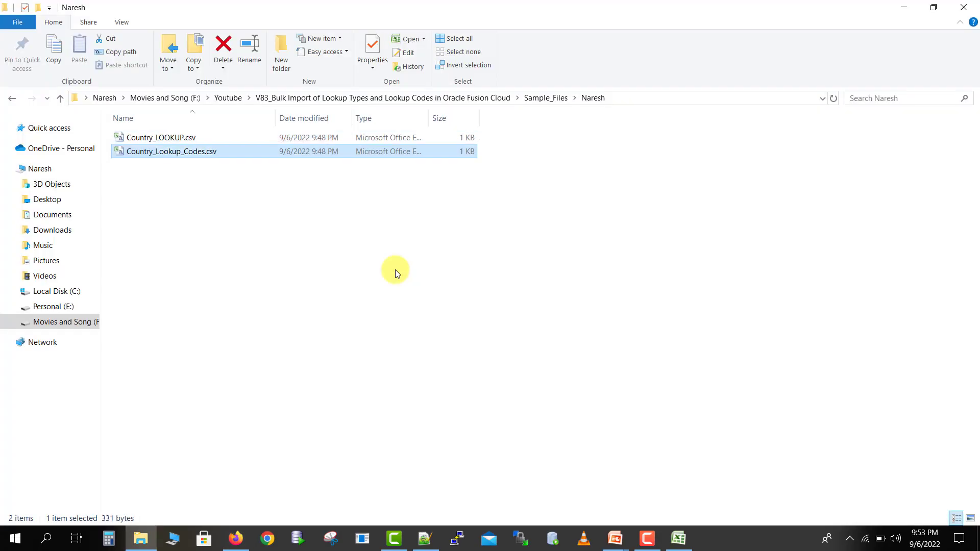
key("F2")
key("ctrl+c")
key("Escape")
key("alt+Tab")
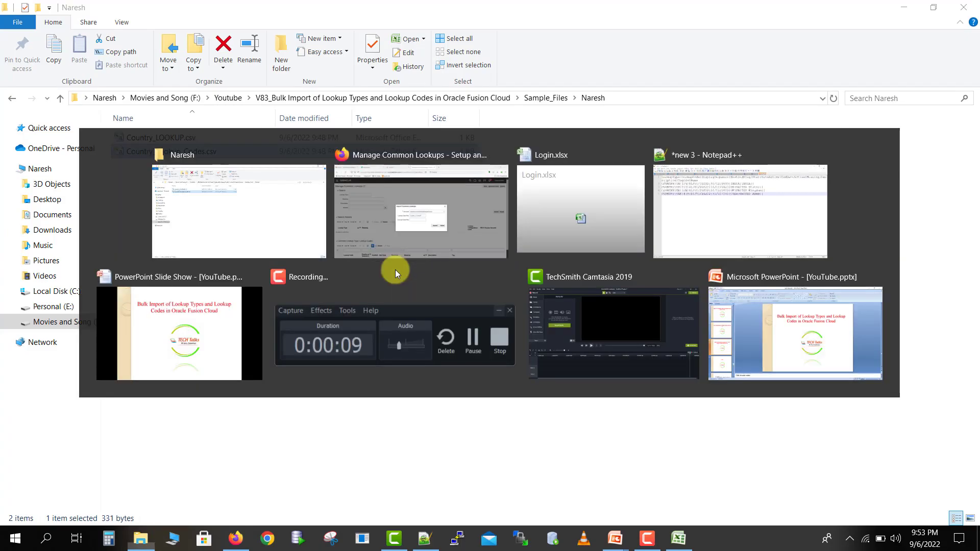
key("Tab")
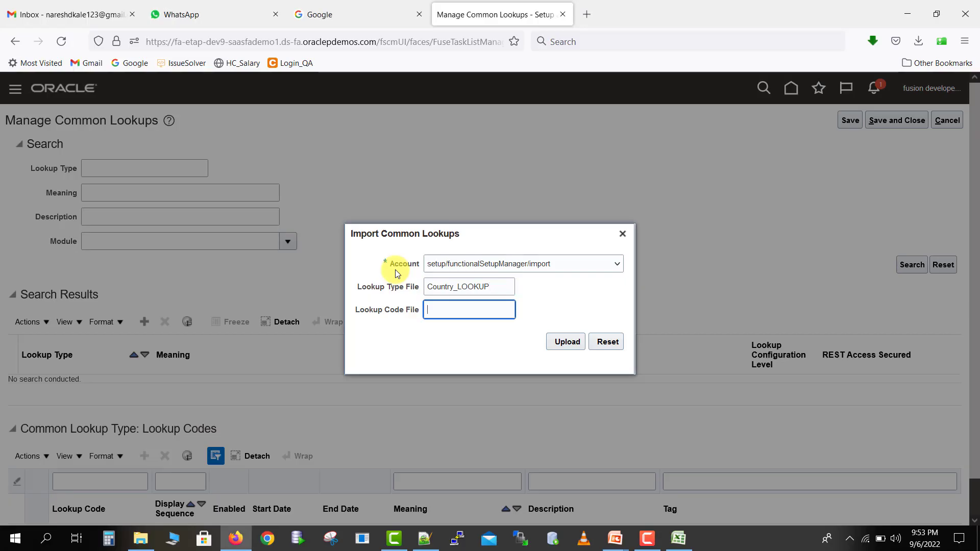
key("ctrl+v")
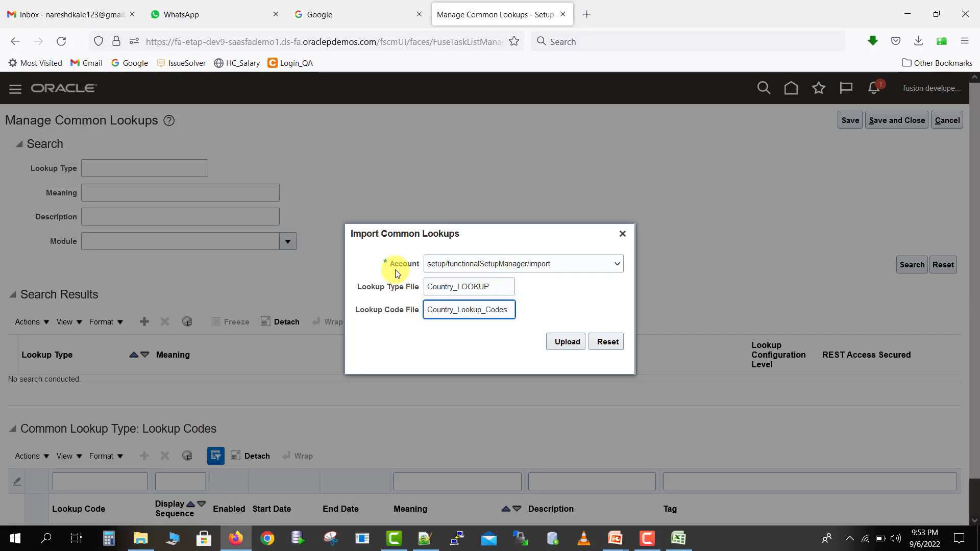
- Append the .csv extension to both the lookup type and lookup code file names
left_click(509, 292)
type(".c")
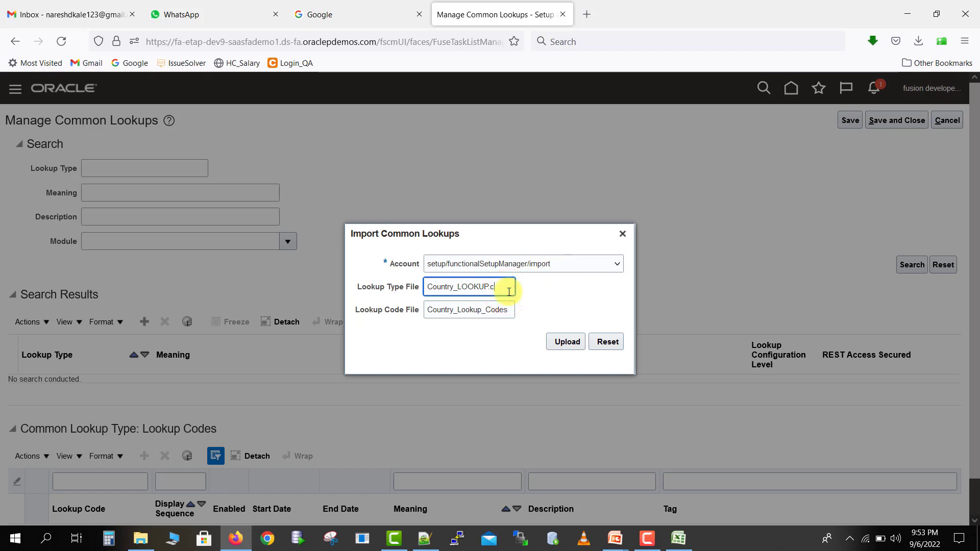
type("sv")
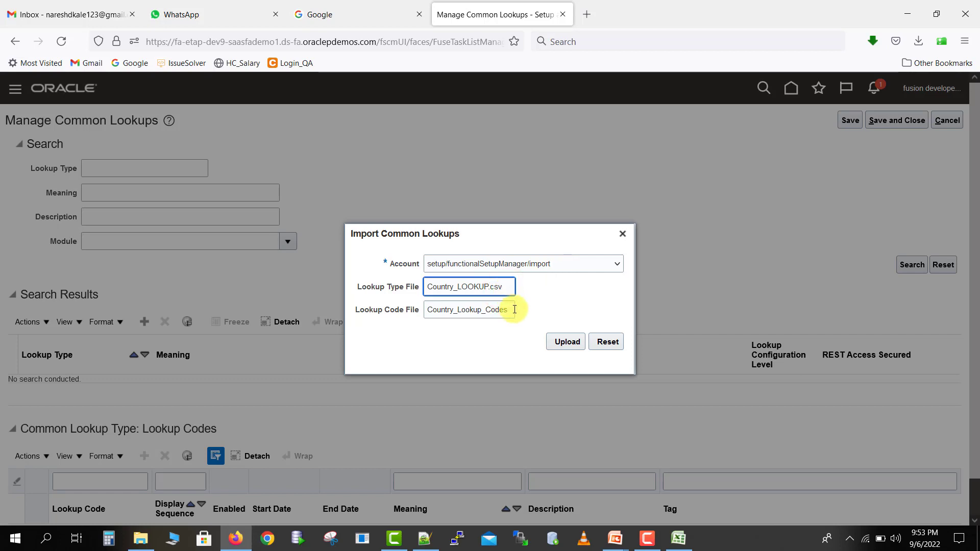
left_click(512, 309)
type(".csv")
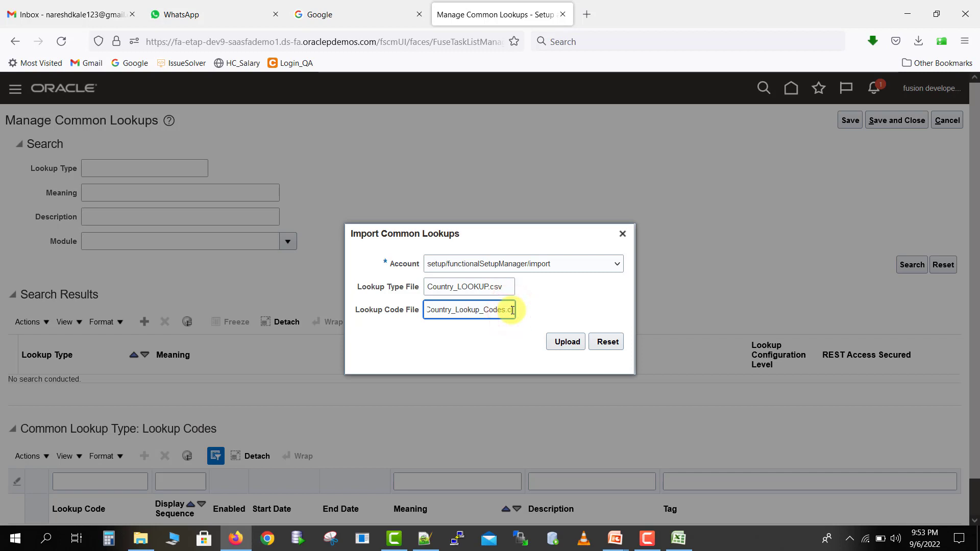
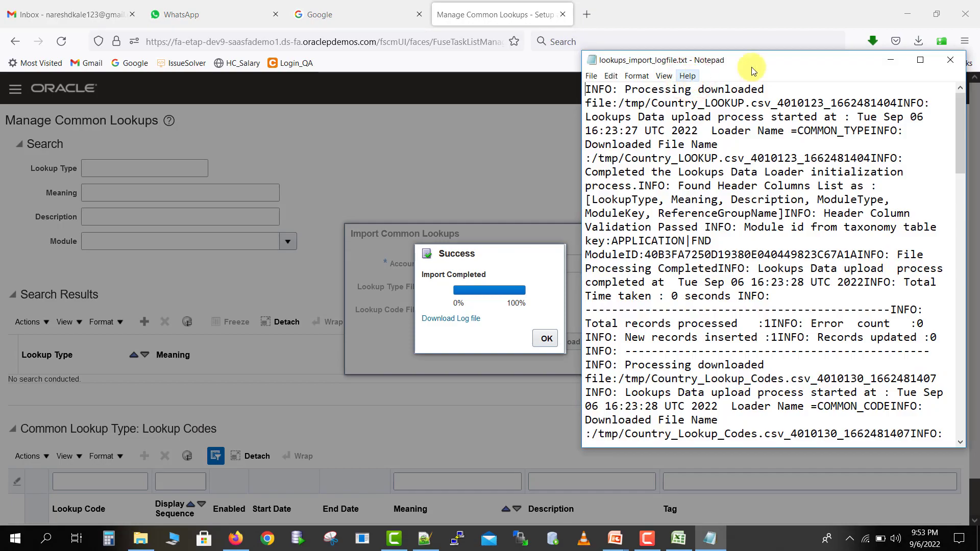
- Review the import log in full view, and close it together with the completion message and the import dialog
left_click(929, 62)
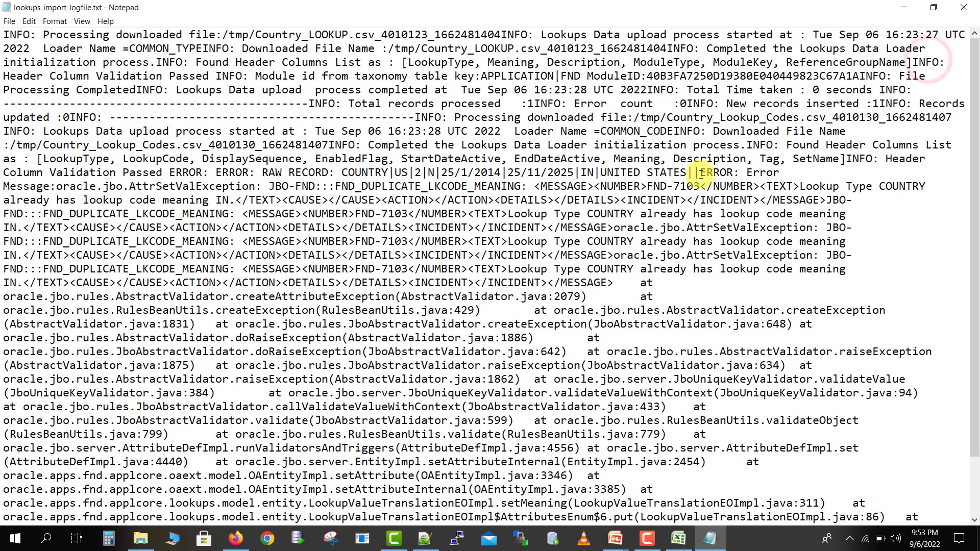
left_click(966, 8)
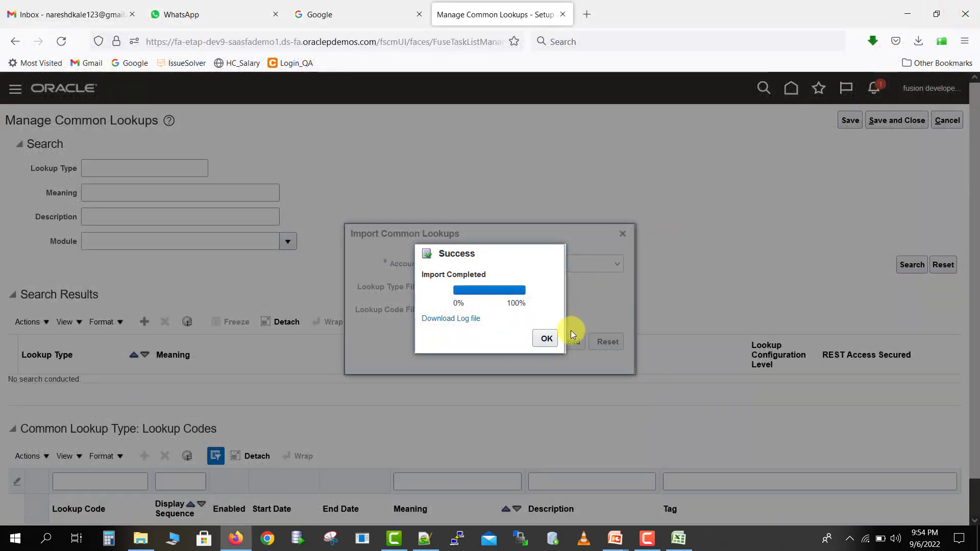
left_click(546, 339)
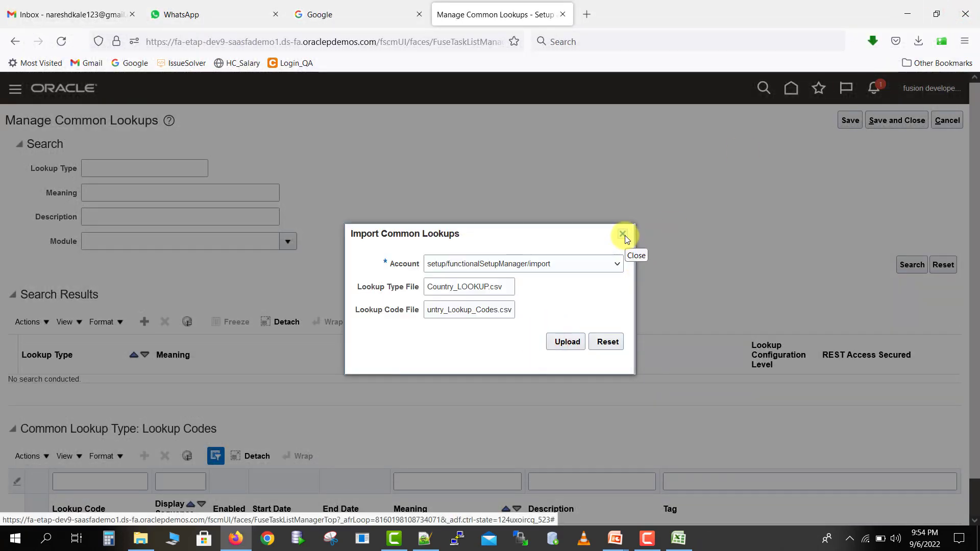
left_click(623, 234)
- Search for the COUNTRY lookup type and examine its imported lookup codes
type("C")
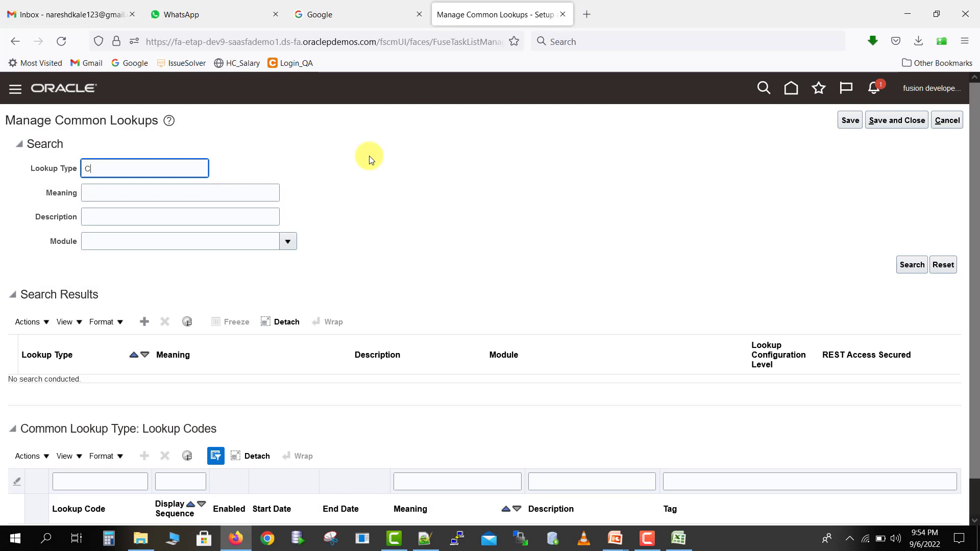
type("OUNTRY")
left_click(916, 270)
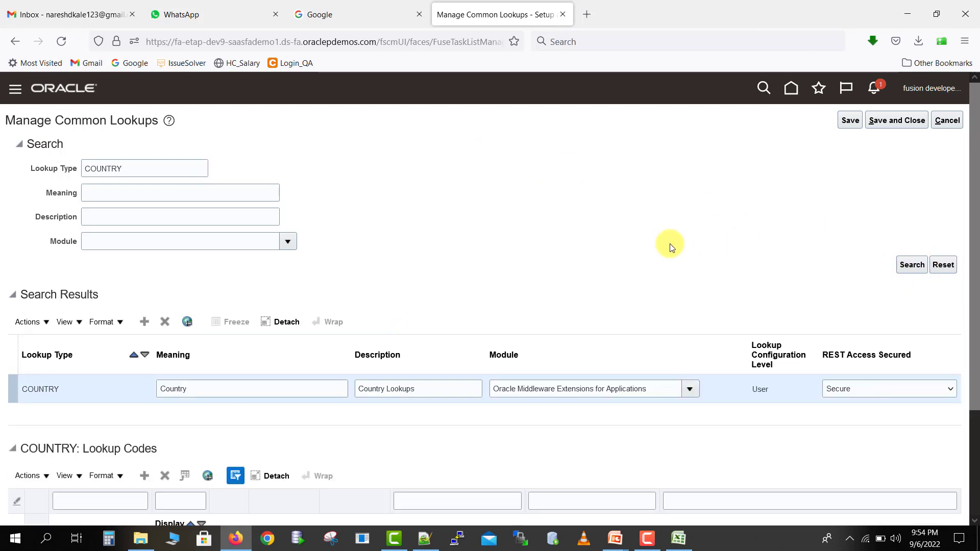
left_click_drag(973, 218, 974, 348)
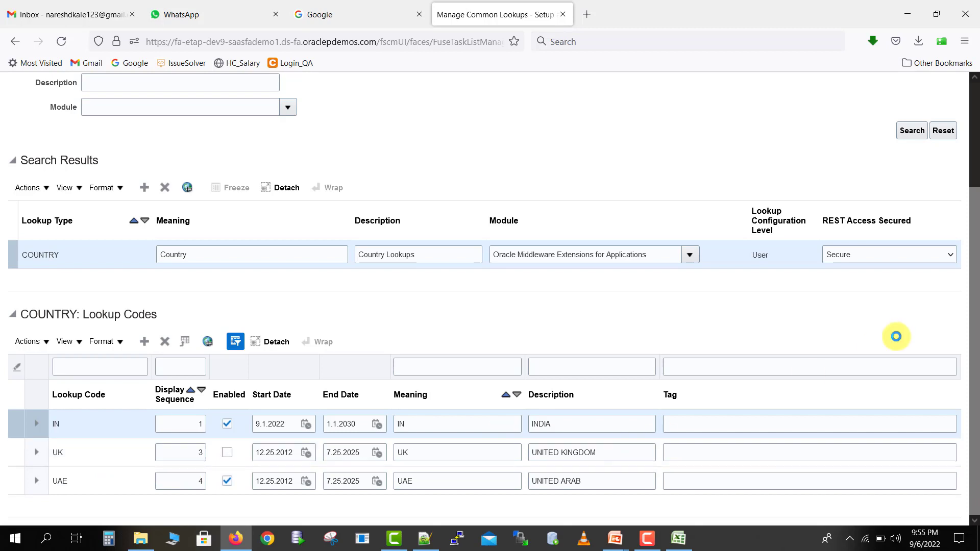
- Reopen the downloaded lookups_import_logfile.txt and examine the US record's meaning value and its error message
left_click(919, 41)
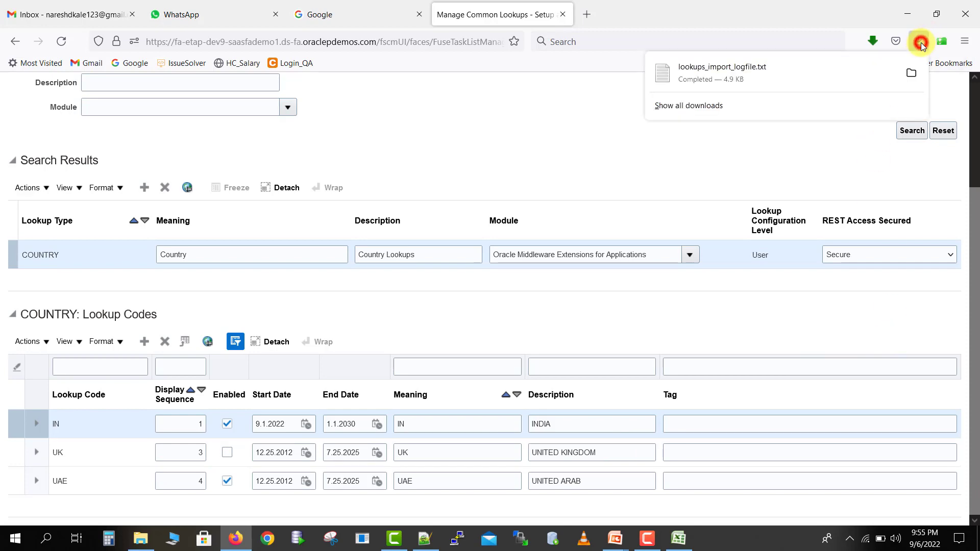
left_click(745, 75)
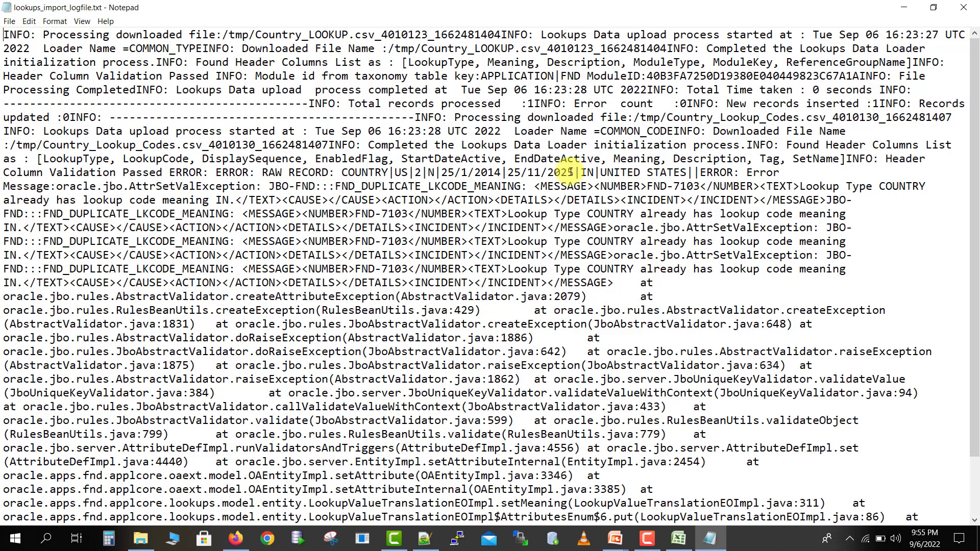
left_click_drag(594, 172, 583, 173)
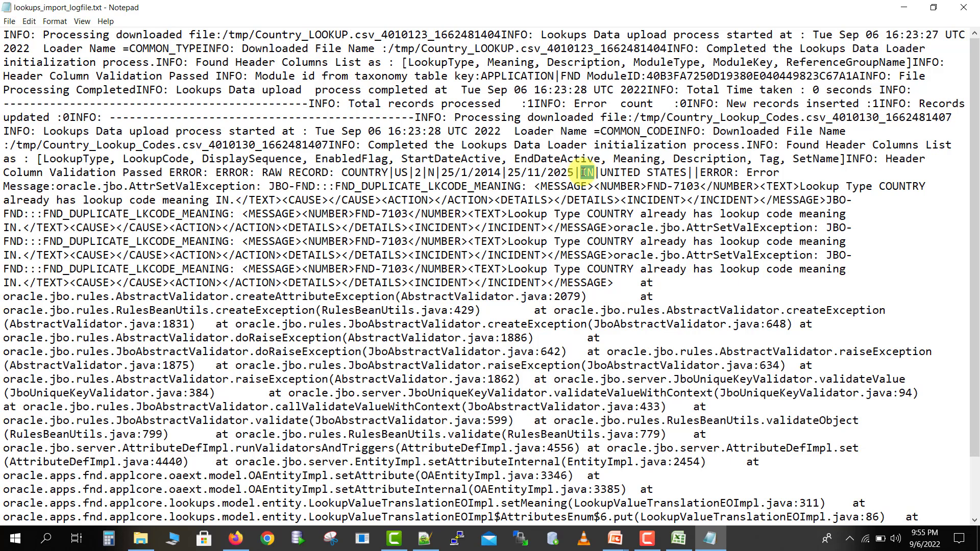
left_click(704, 179)
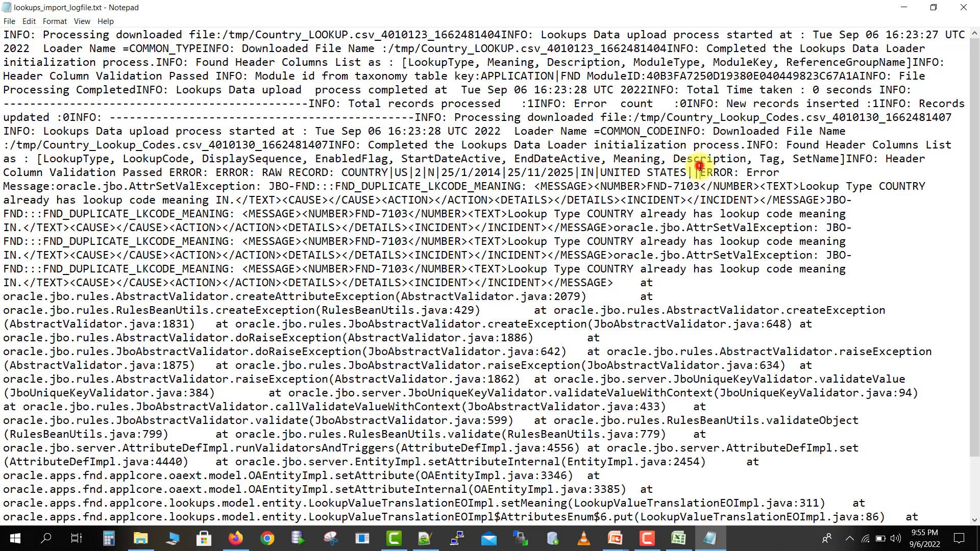
left_click_drag(699, 172, 708, 185)
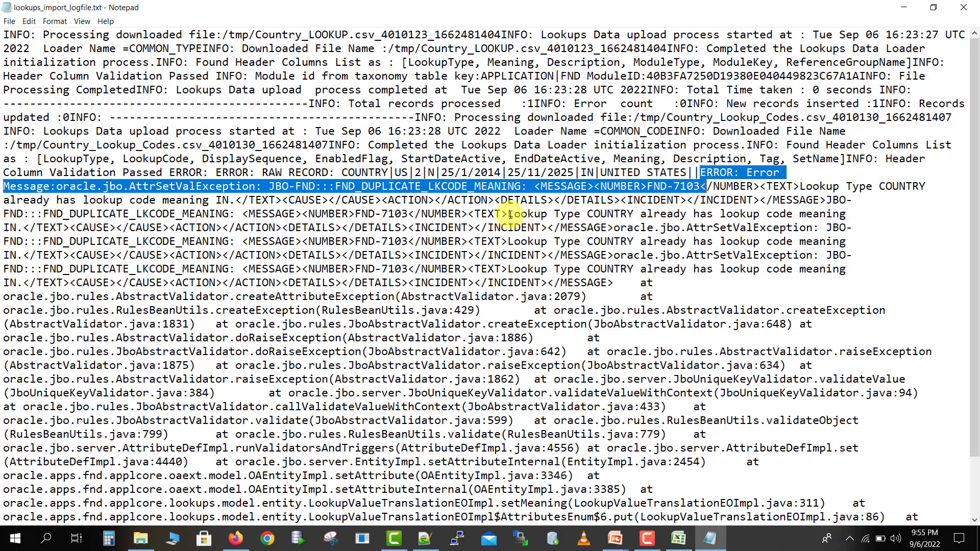
- Examine the error text logged for the rejected US record and the rest of the lookup codes import log
left_click_drag(509, 214, 682, 216)
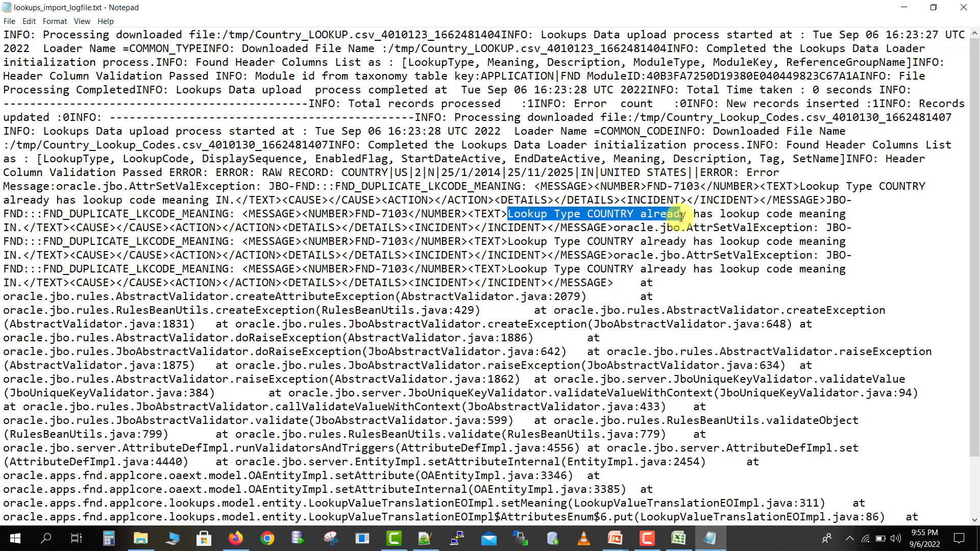
left_click(682, 216)
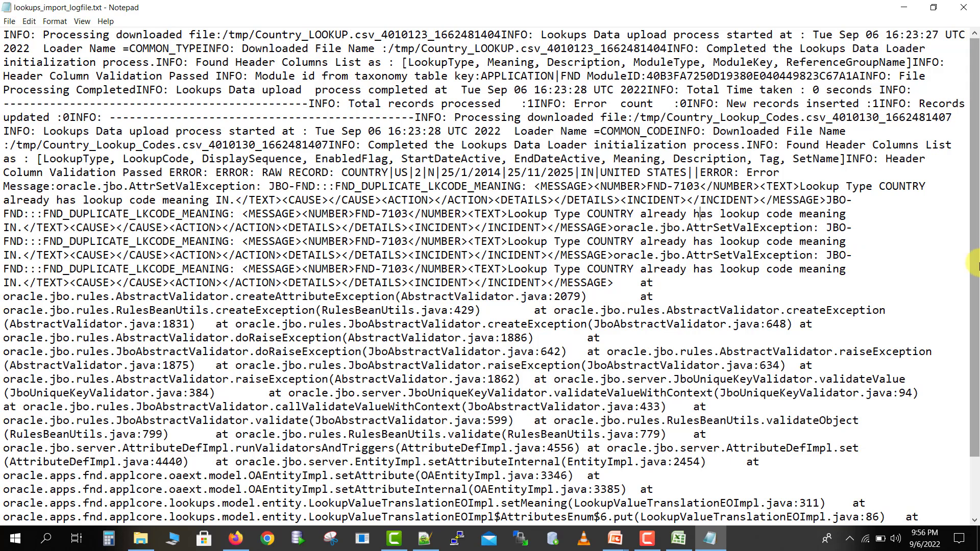
left_click_drag(974, 244, 975, 250)
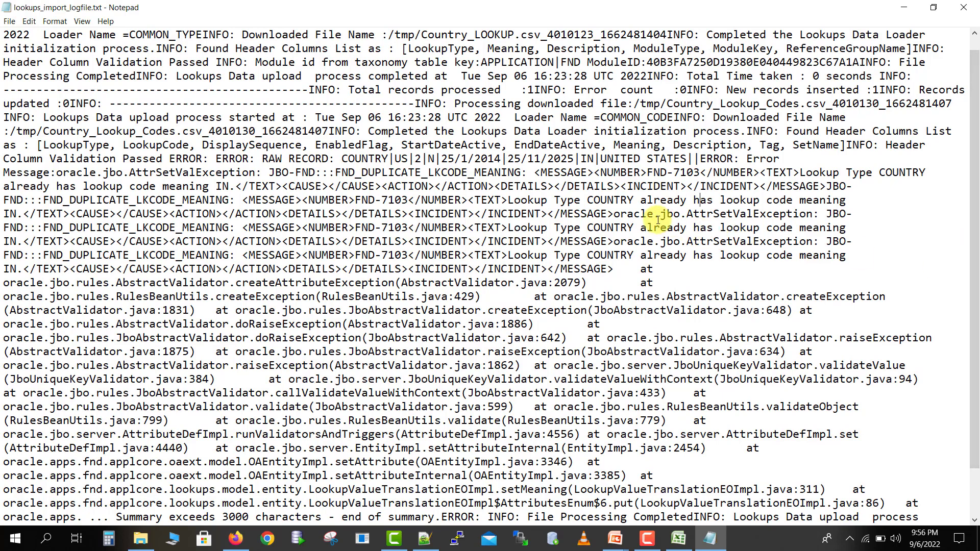
scroll(800, 312, "up", 1)
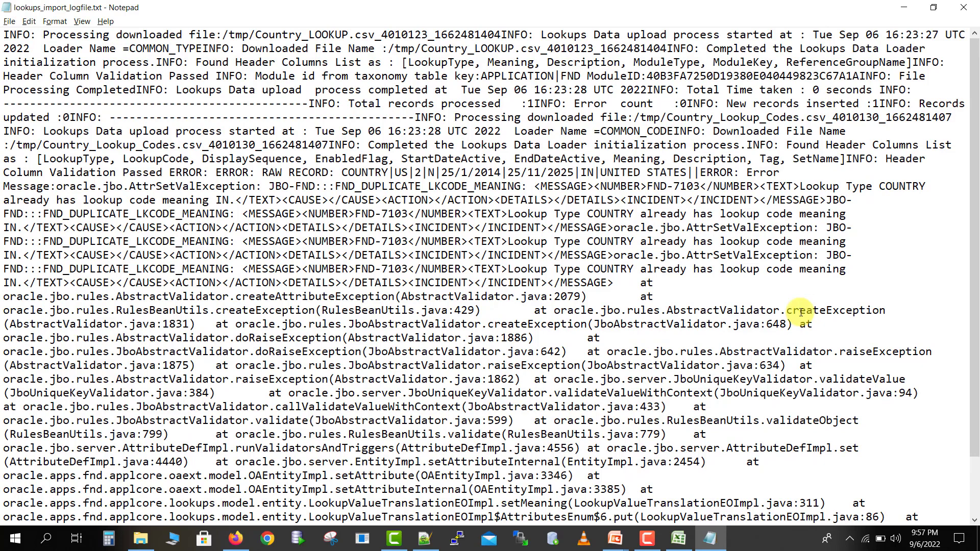
- Switch back to Manage Common Lookups in Firefox and review the COUNTRY lookup type with its imported codes
key("alt+Tab")
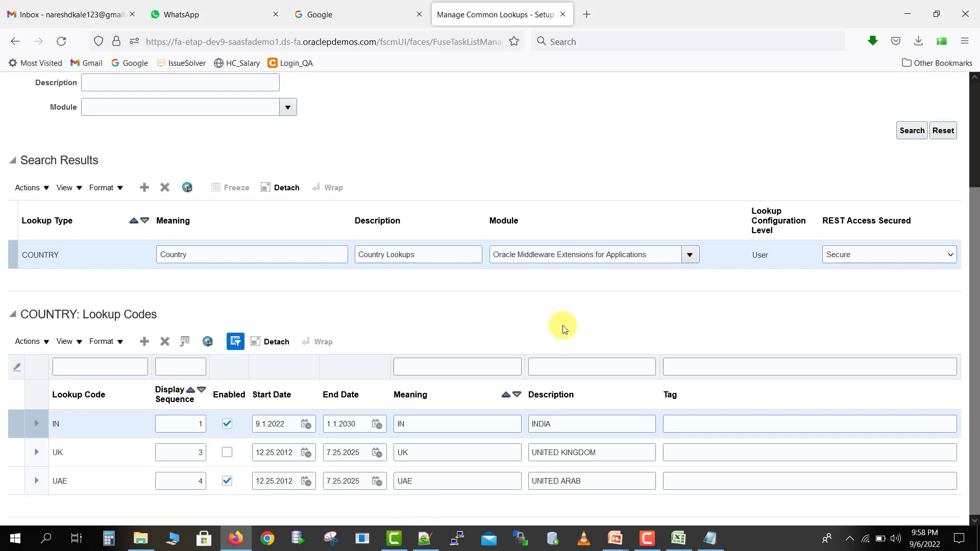
left_click_drag(975, 294, 974, 176)
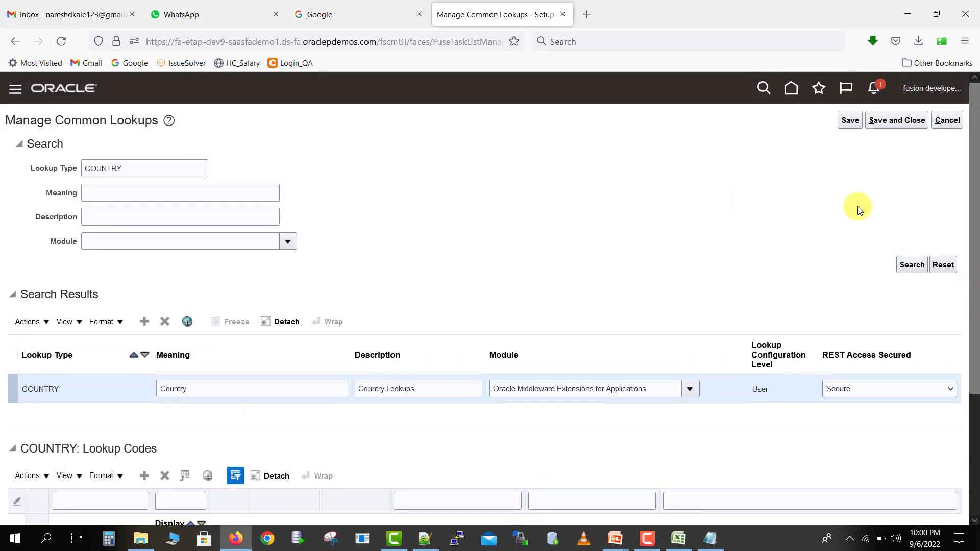